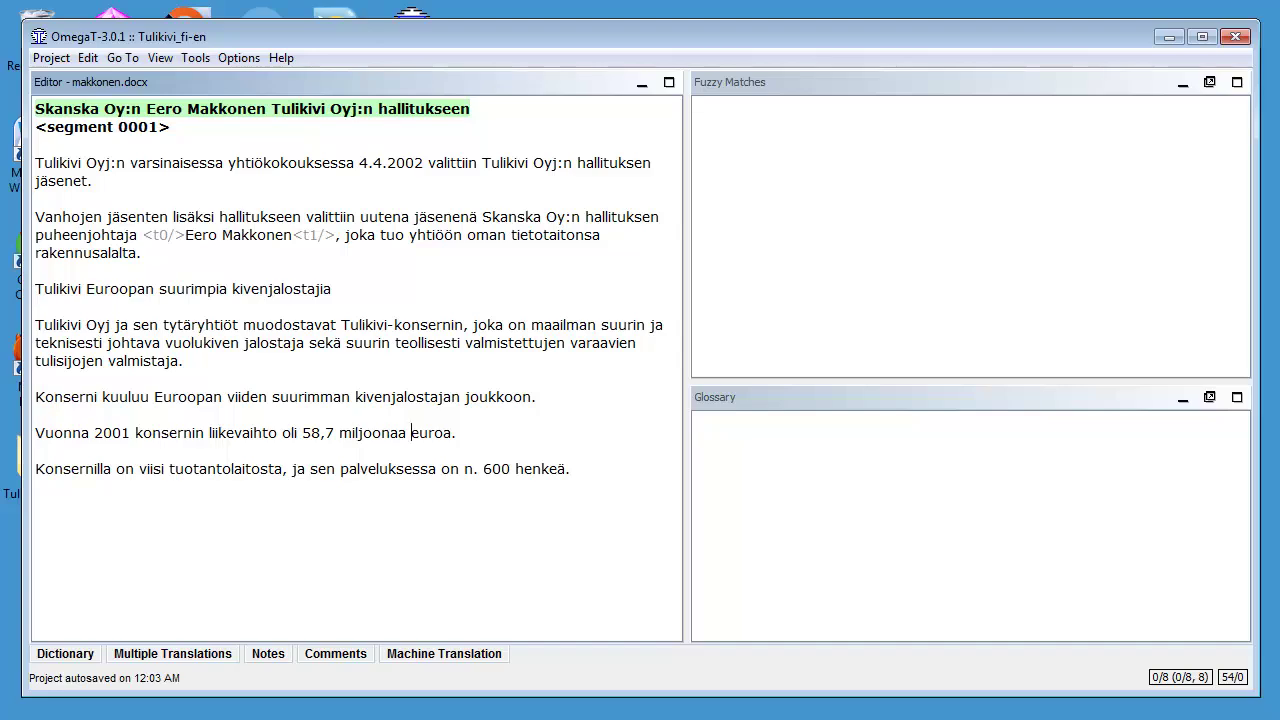
- Move to segment 5 and type 'Tulikivi Corporation and its subsidiaries form the Tulikivi Group which, in addition…'
{"action": "key", "text": "Return"}
{"action": "key", "text": "Return"}
{"action": "key", "text": "Return"}
{"action": "key", "text": "Return"}
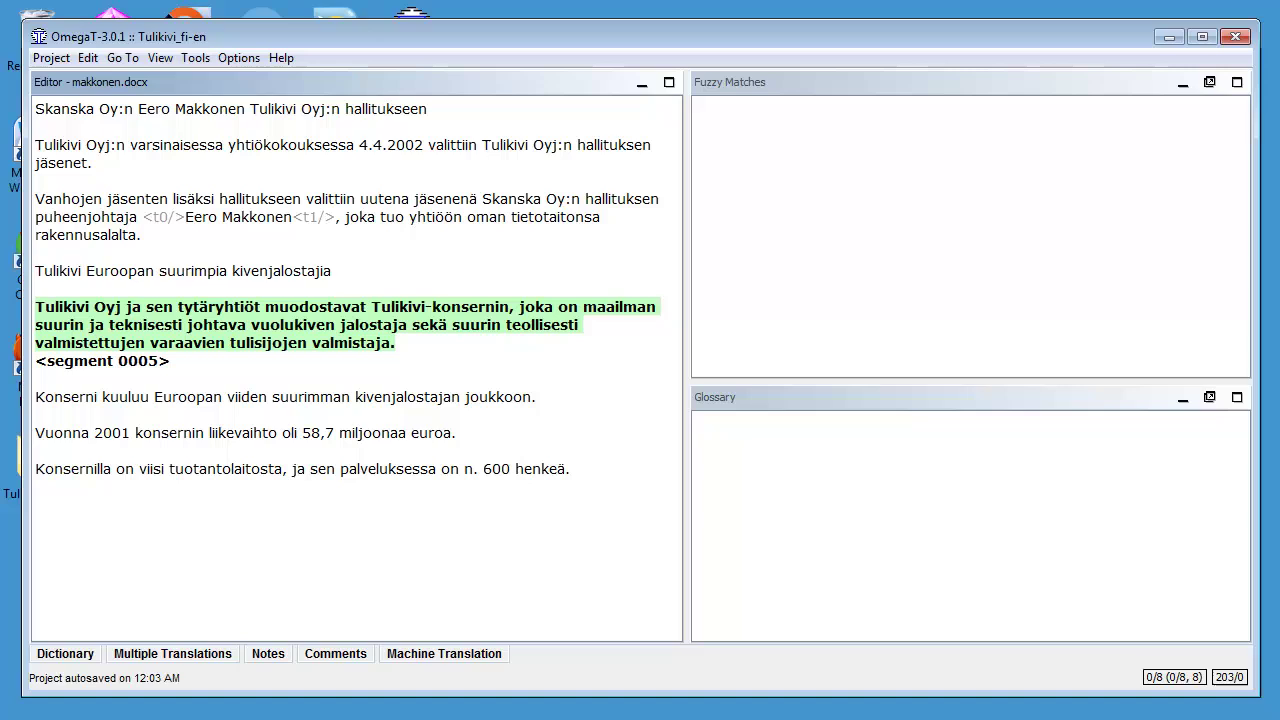
{"action": "type", "text": "Tulikivi Corporation and its subsidiaries form the Tul"}
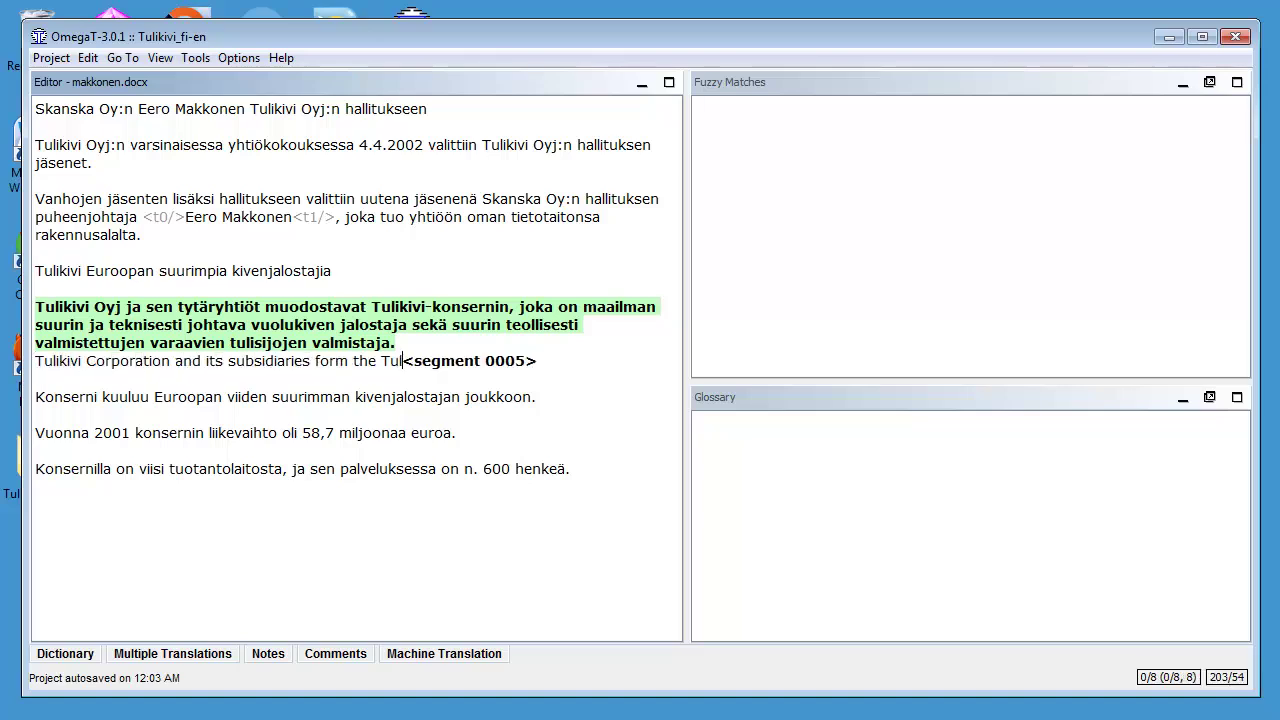
{"action": "type", "text": "ikivi Group which, in addition to being the world’s largest and most technologically advanced soapstone processing company, is also the largest manufacturer of industrially produced heat-retaining fireplaces in the world."}
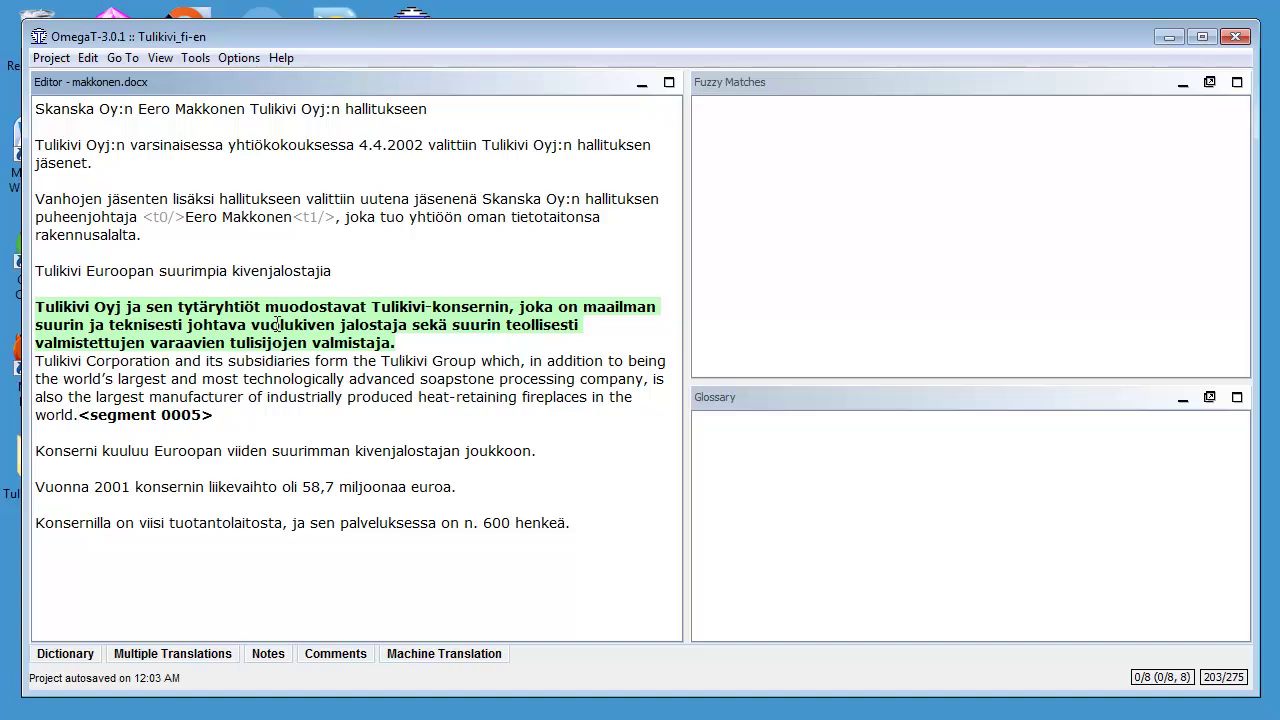
- Create a glossary entry from source word vuolukiven, with target 'soapstone' and source trimmed to vuolukivi
{"action": "double_click", "coordinate": [277, 325]}
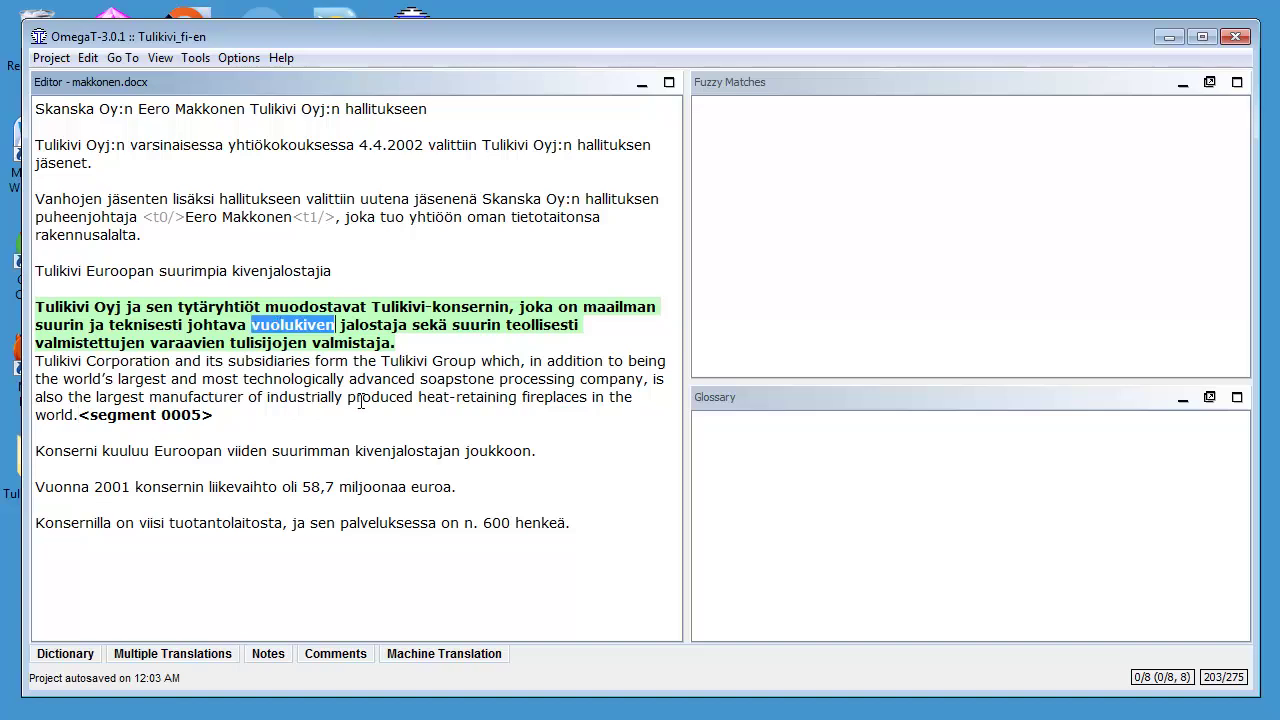
{"action": "left_click", "coordinate": [84, 58]}
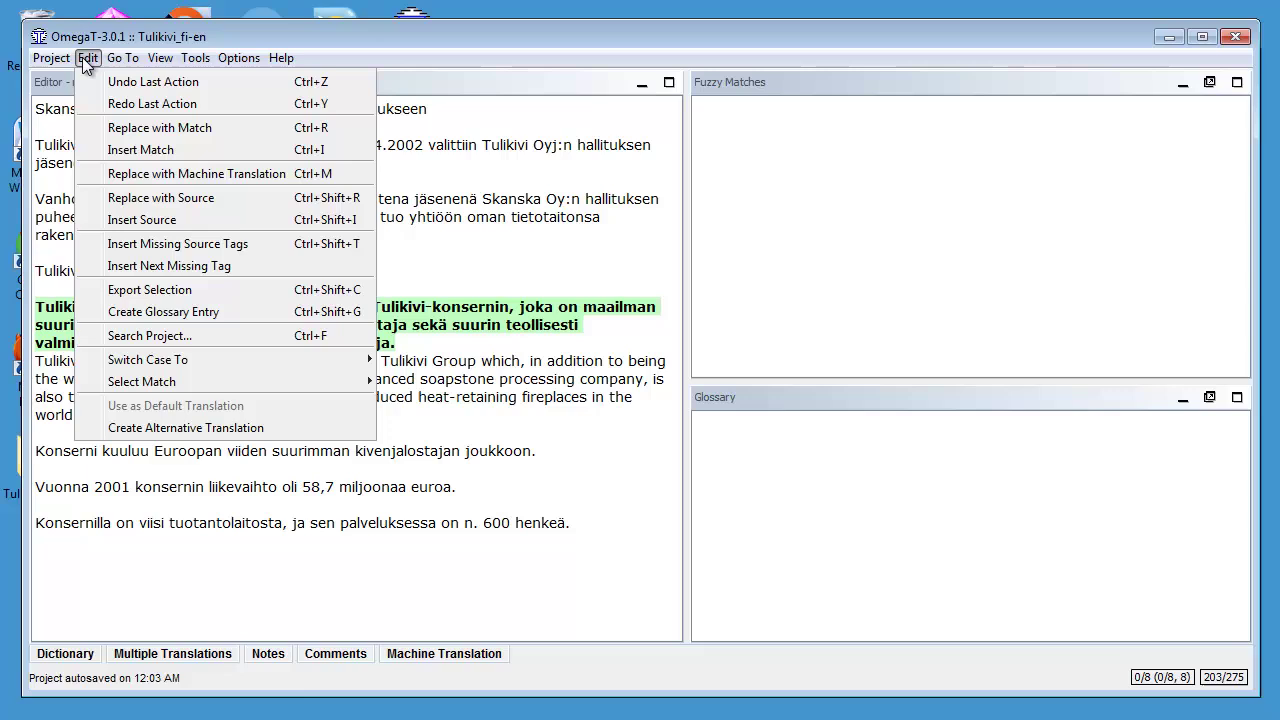
{"action": "left_click", "coordinate": [168, 312]}
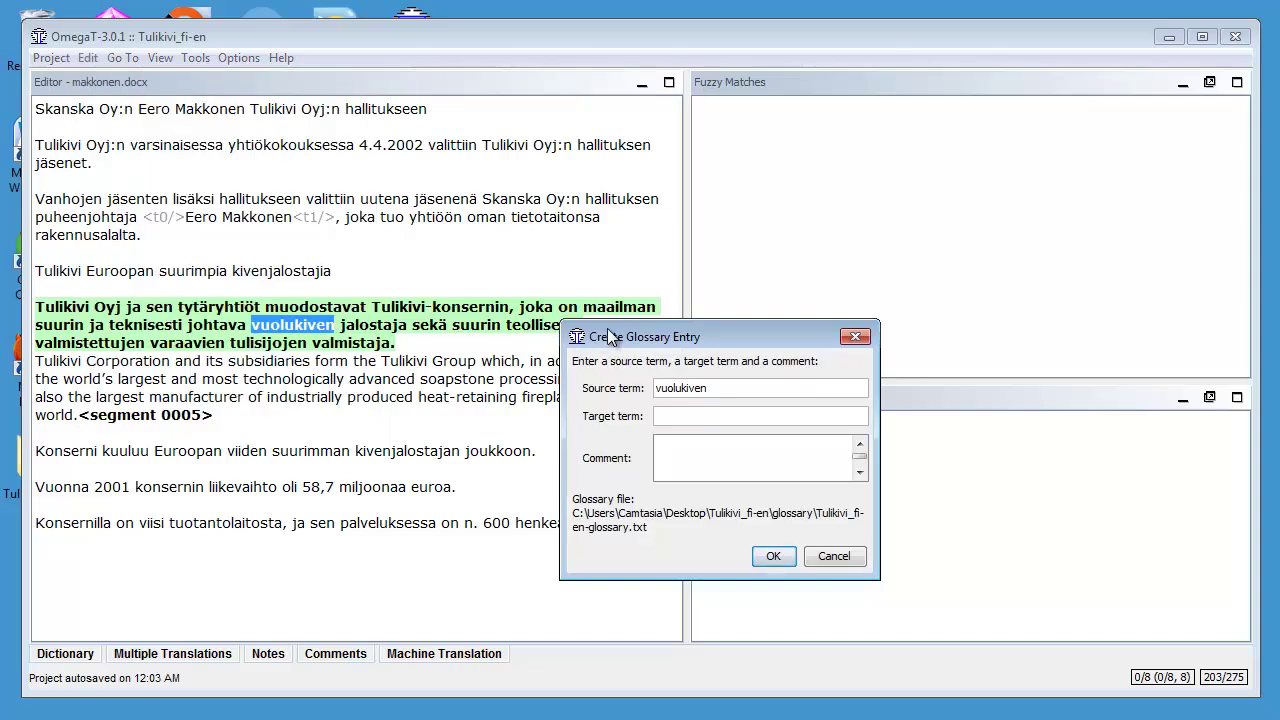
{"action": "left_click_drag", "start_coordinate": [624, 316], "coordinate": [649, 185]}
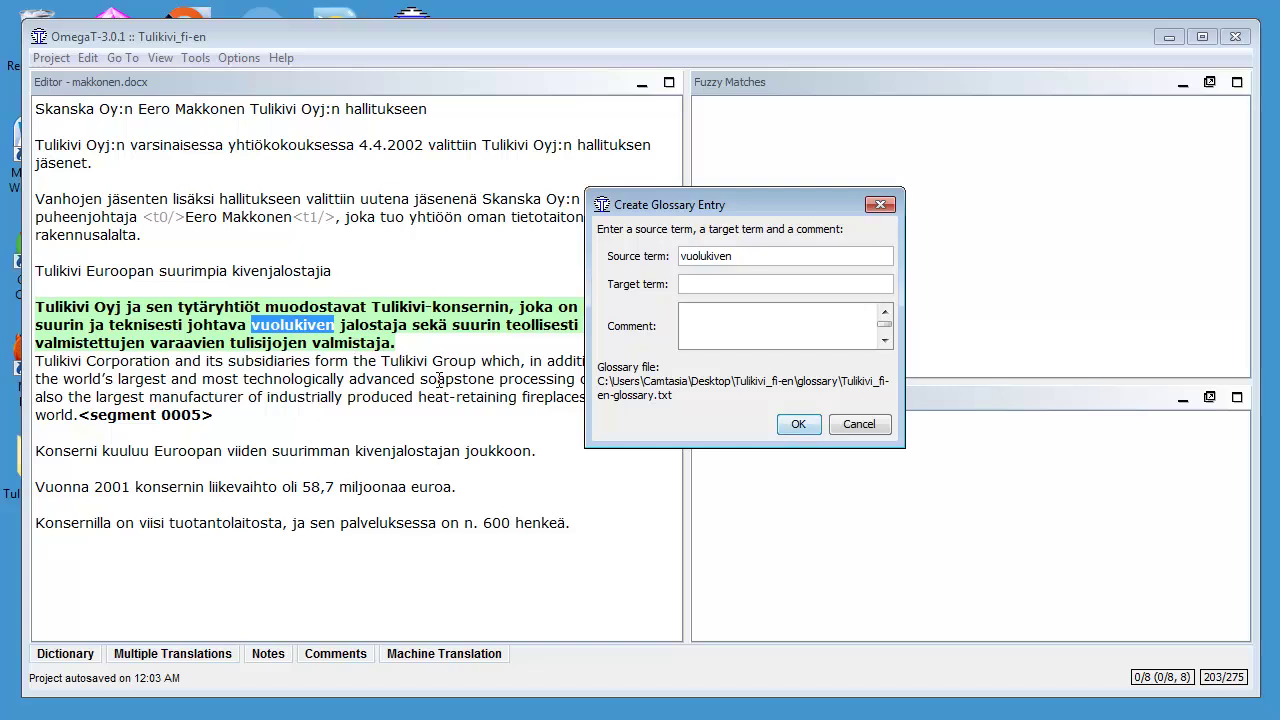
{"action": "double_click", "coordinate": [439, 381]}
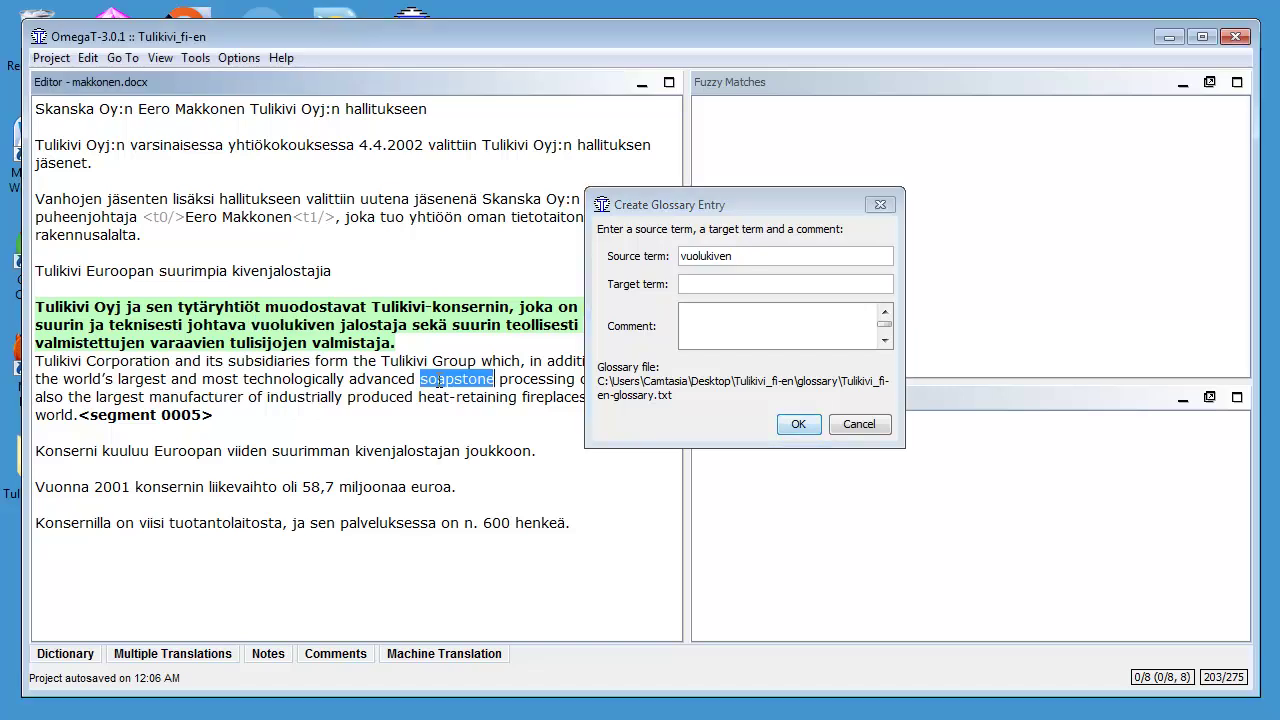
{"action": "key", "text": "ctrl+shift+g"}
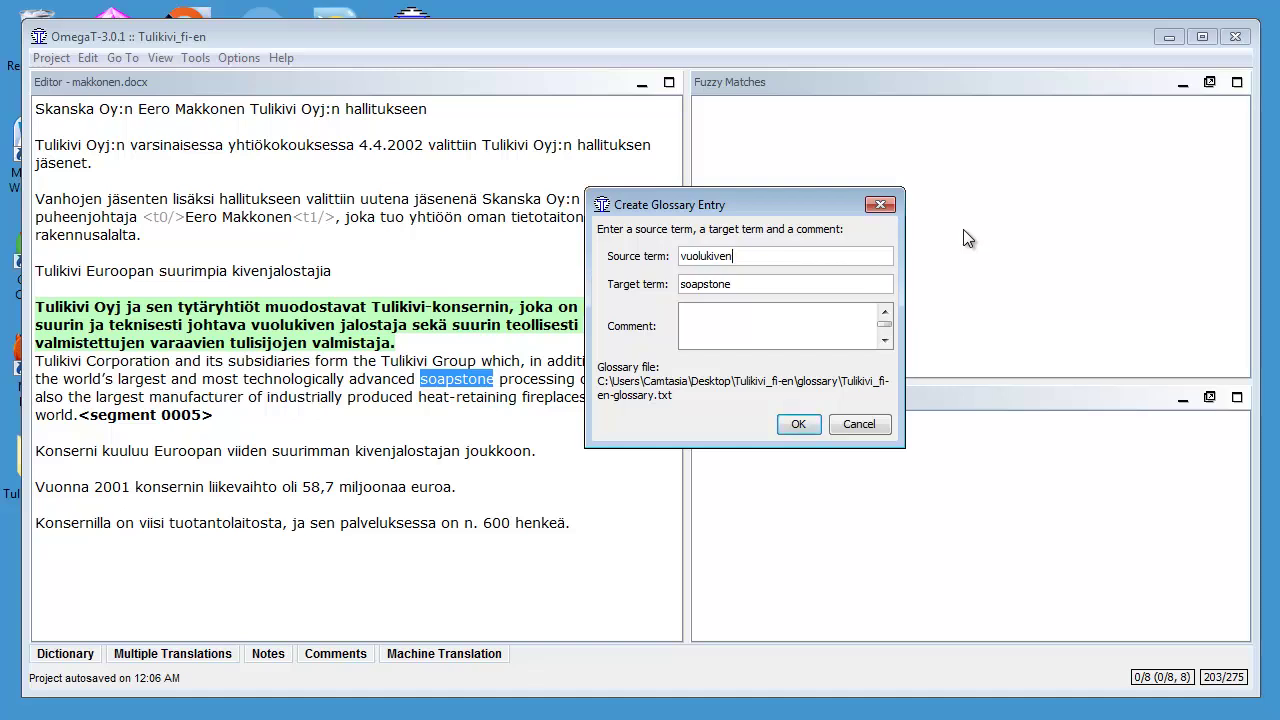
{"action": "key", "text": "BackSpace"}
{"action": "key", "text": "BackSpace"}
{"action": "type", "text": "i"}
{"action": "left_click", "coordinate": [799, 426]}
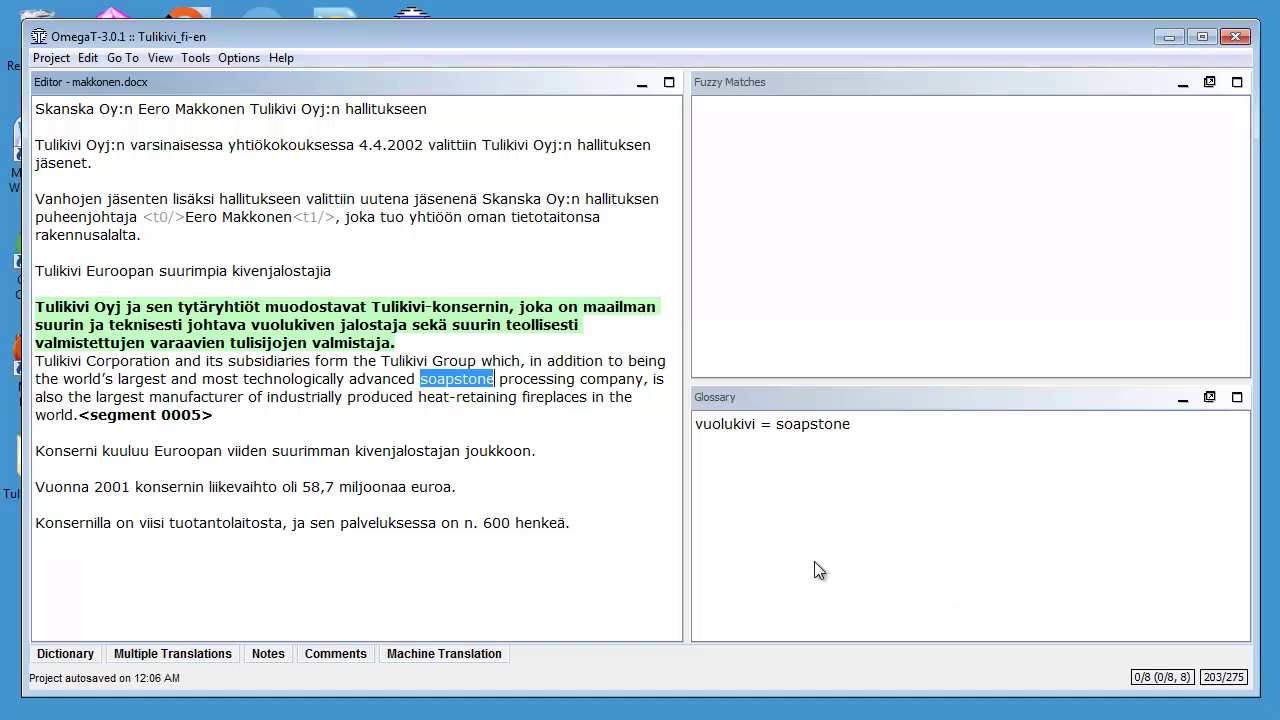
- Create a glossary entry from varaavien, with target 'heat-retaining' and source trimmed to varaava
{"action": "double_click", "coordinate": [165, 340]}
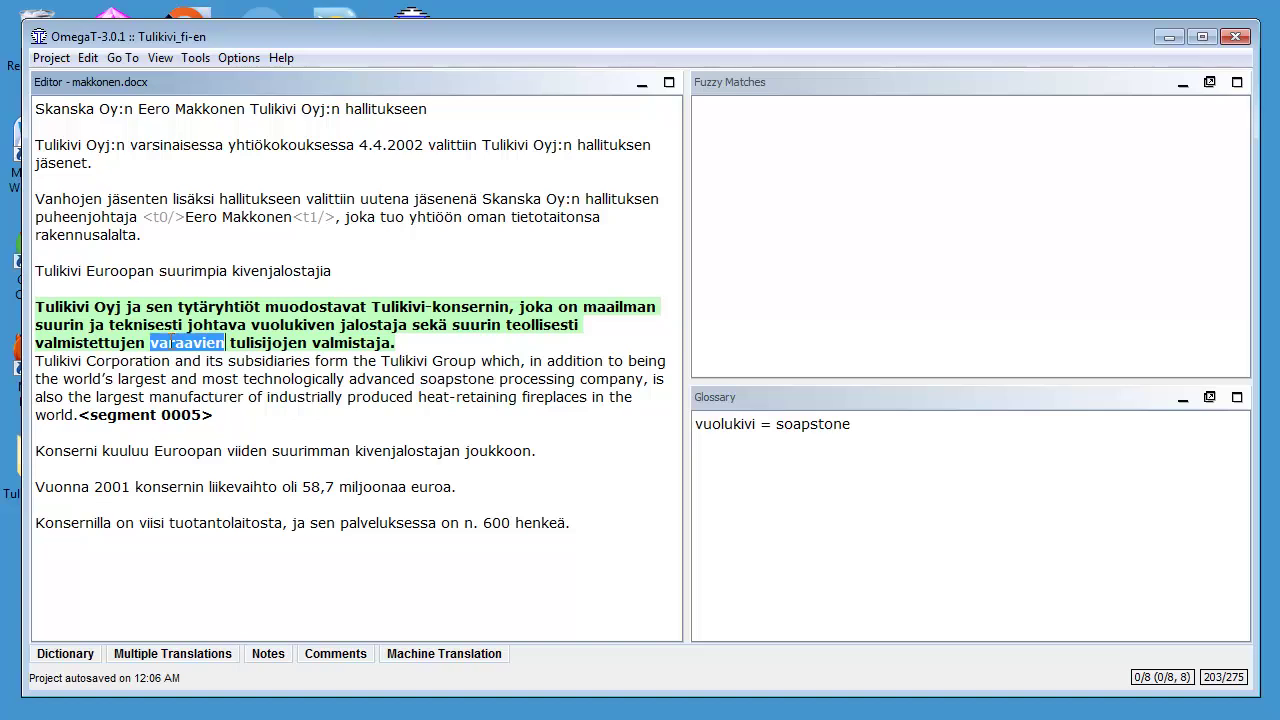
{"action": "key", "text": "ctrl+shift+g"}
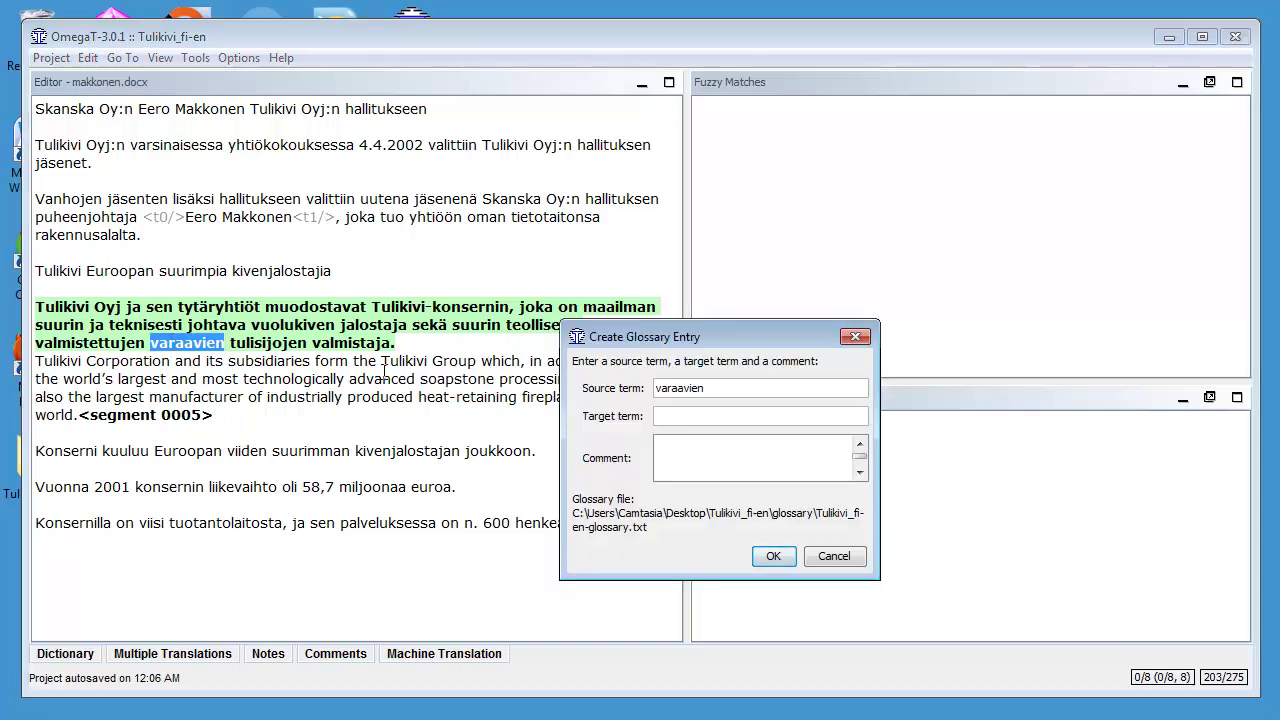
{"action": "left_click_drag", "start_coordinate": [670, 334], "coordinate": [784, 283]}
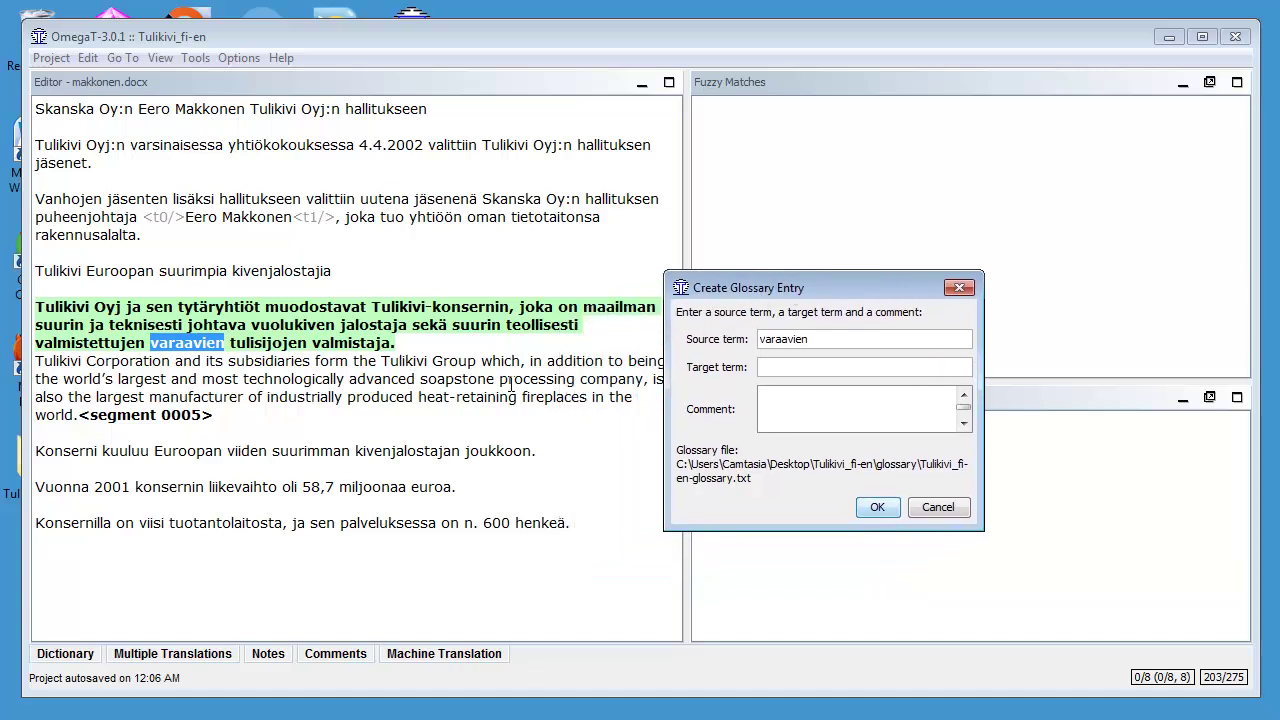
{"action": "left_click", "coordinate": [418, 397]}
{"action": "left_click_drag", "start_coordinate": [418, 397], "coordinate": [540, 398]}
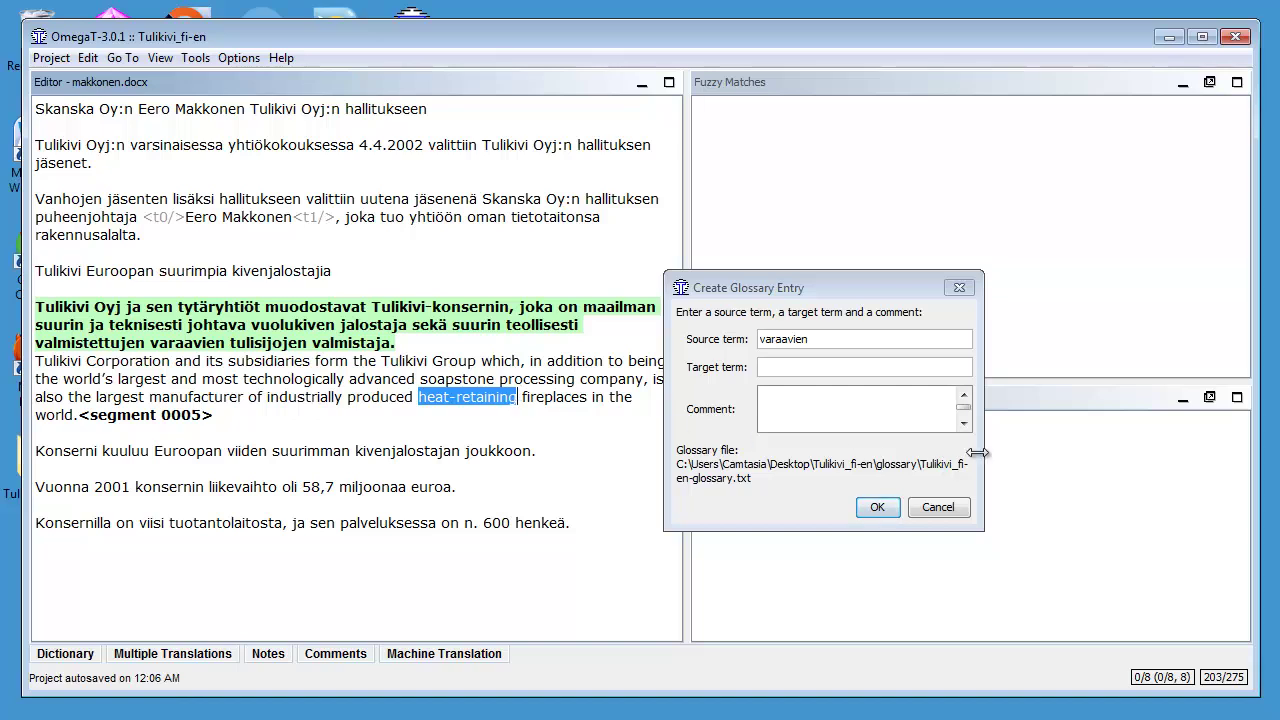
{"action": "key", "text": "ctrl+shift+g"}
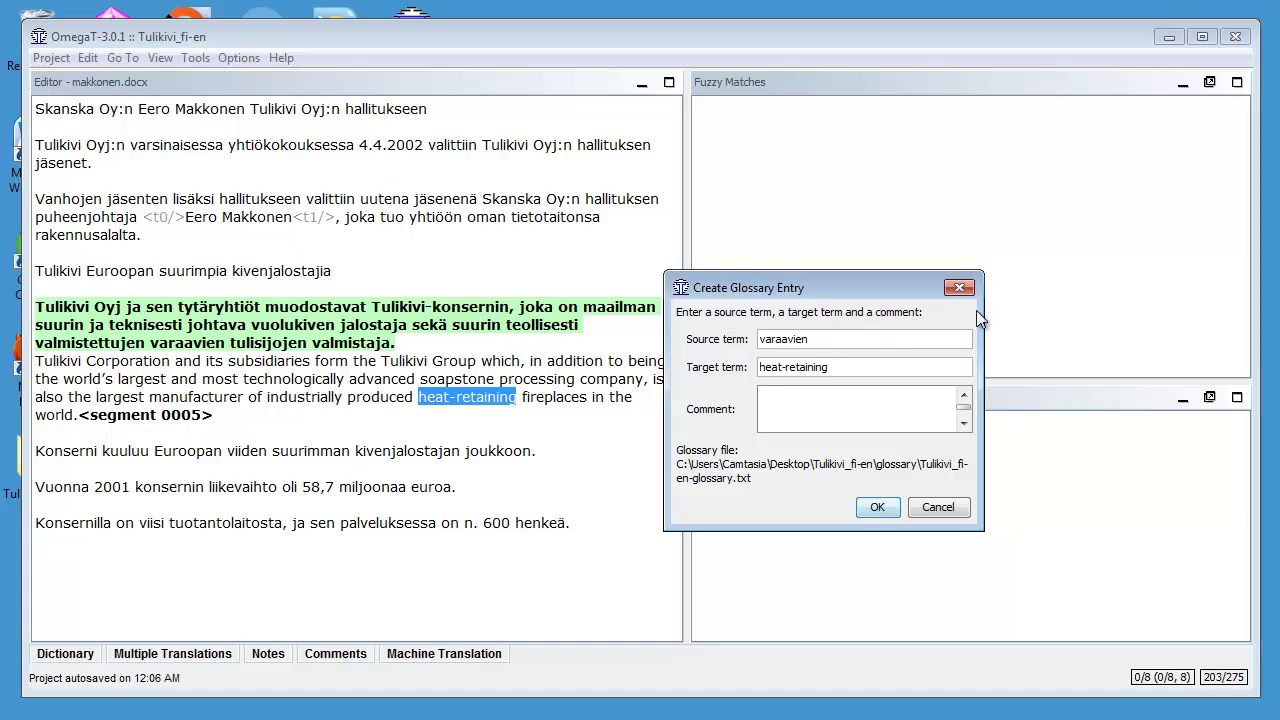
{"action": "key", "text": "BackSpace"}
{"action": "key", "text": "BackSpace"}
{"action": "key", "text": "BackSpace"}
{"action": "type", "text": "a"}
{"action": "left_click", "coordinate": [880, 508]}
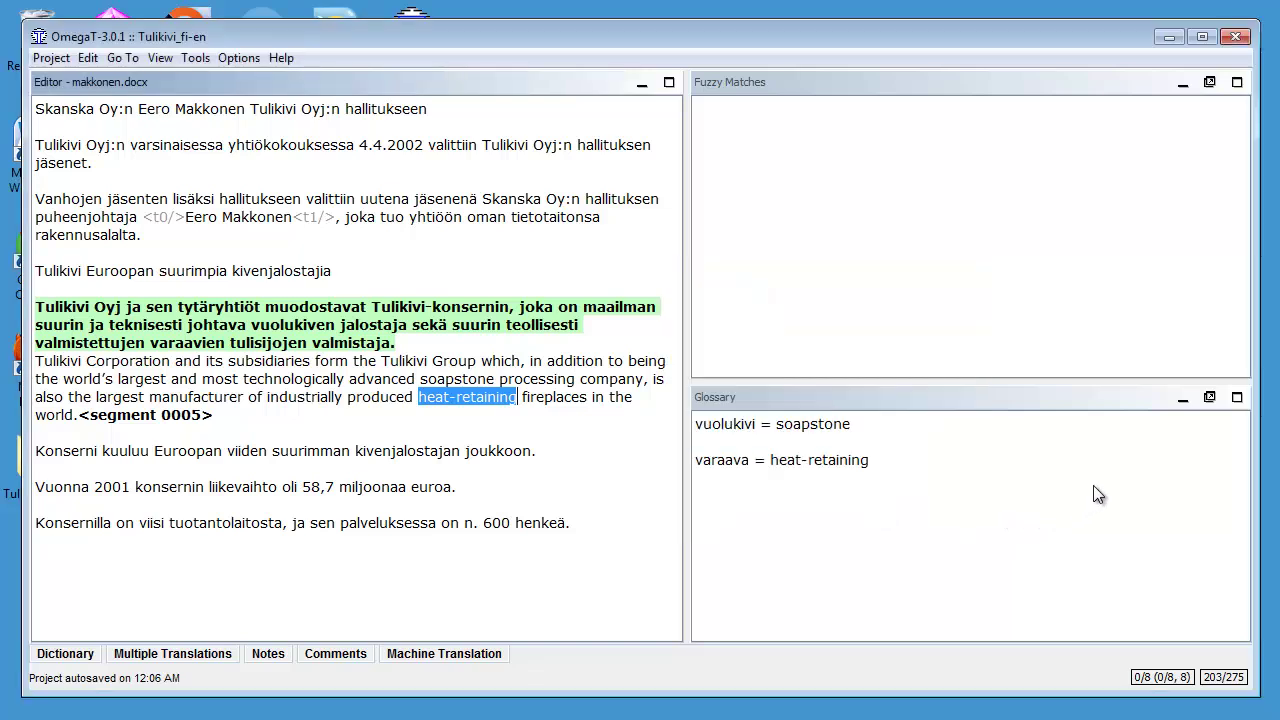
{"action": "left_click", "coordinate": [528, 394]}
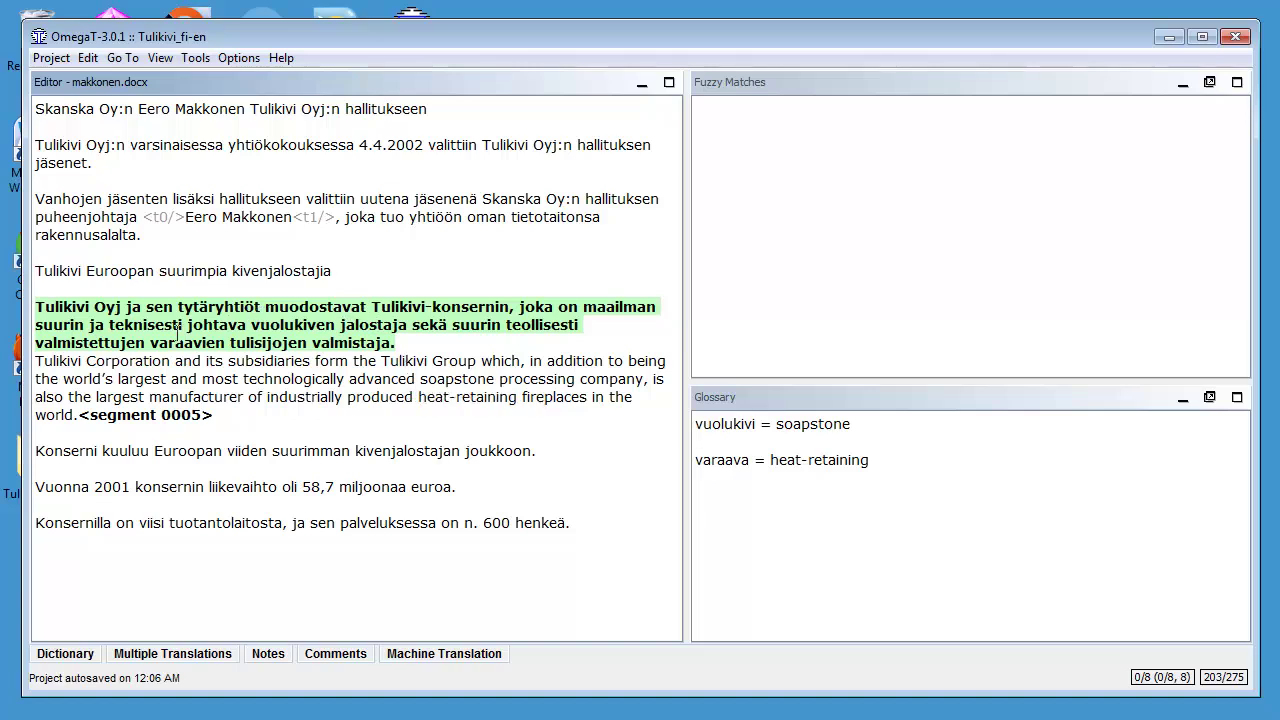
{"action": "left_click_drag", "start_coordinate": [150, 342], "coordinate": [308, 343]}
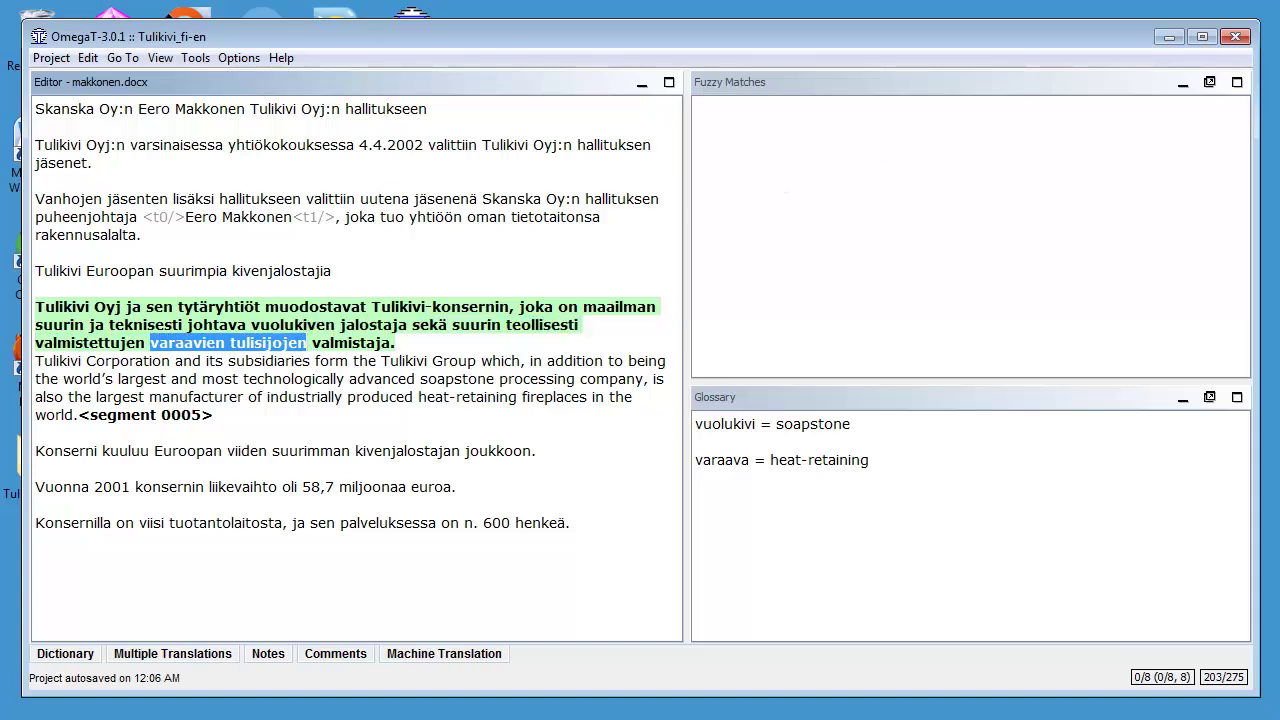
{"action": "key", "text": "ctrl+shift+g"}
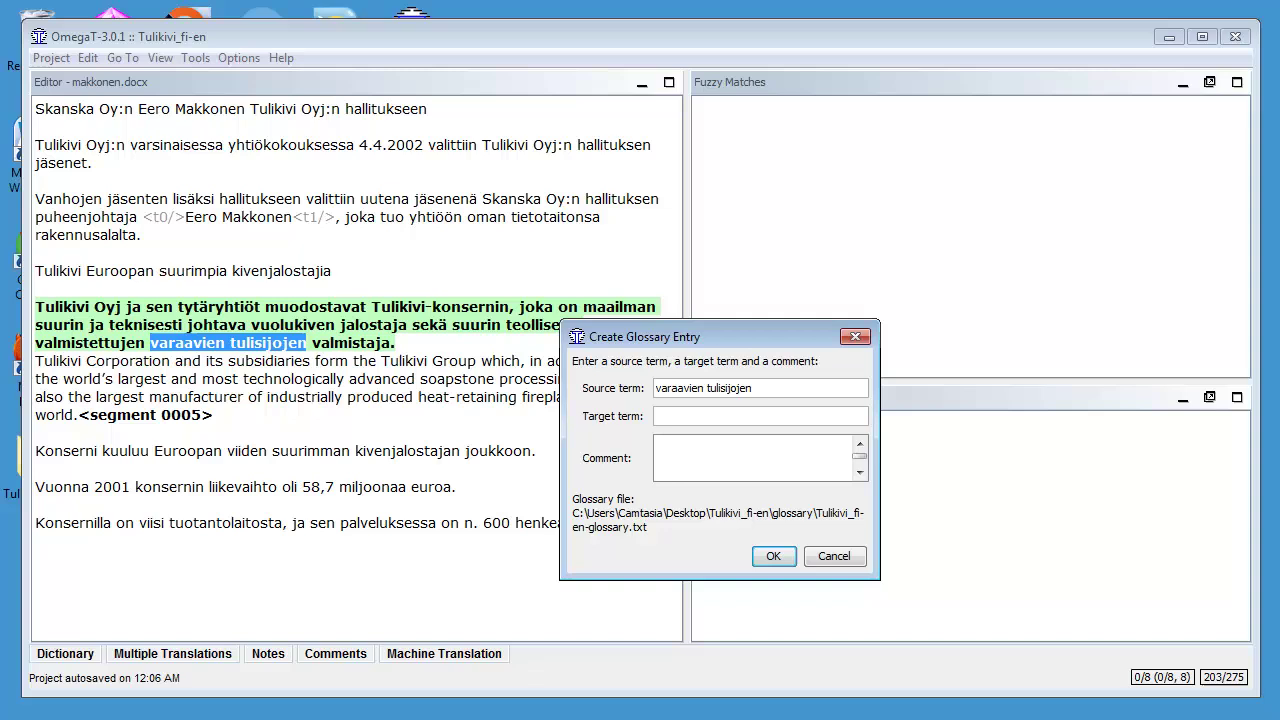
{"action": "left_click_drag", "start_coordinate": [791, 334], "coordinate": [924, 254]}
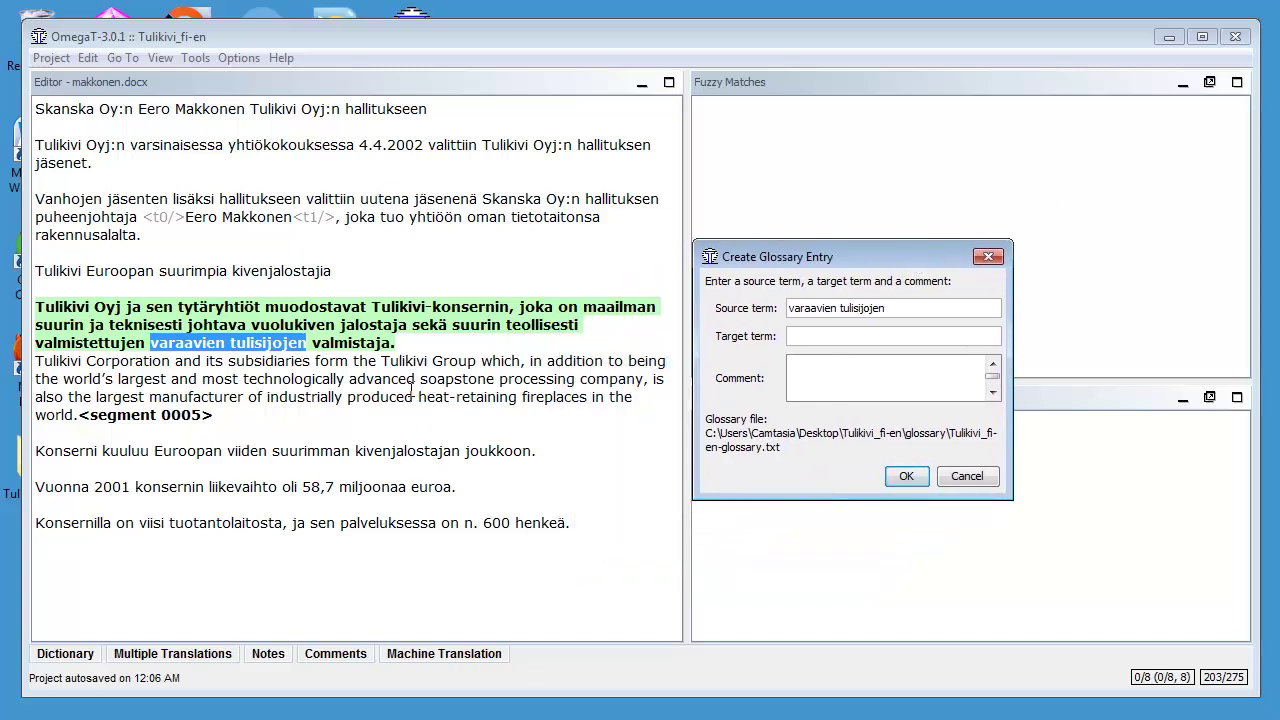
{"action": "left_click_drag", "start_coordinate": [418, 397], "coordinate": [589, 397]}
{"action": "key", "text": "ctrl+c"}
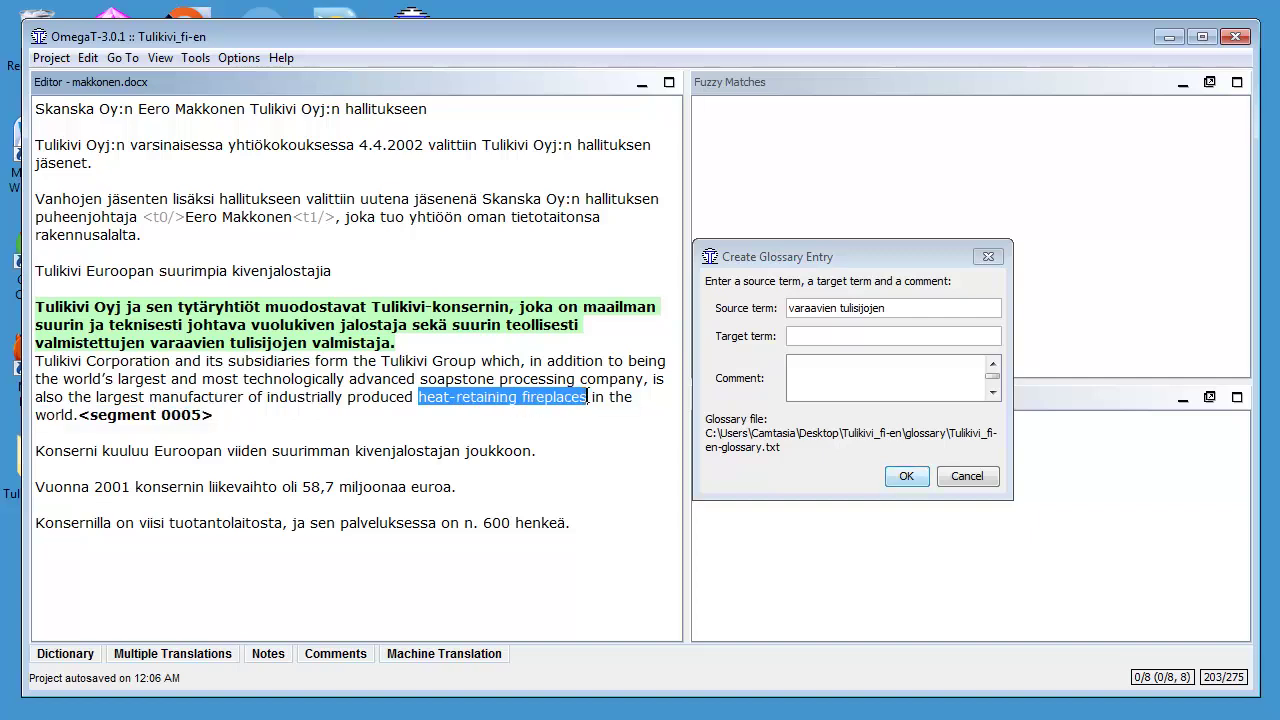
{"action": "left_click", "coordinate": [933, 251]}
{"action": "key", "text": "ctrl+v"}
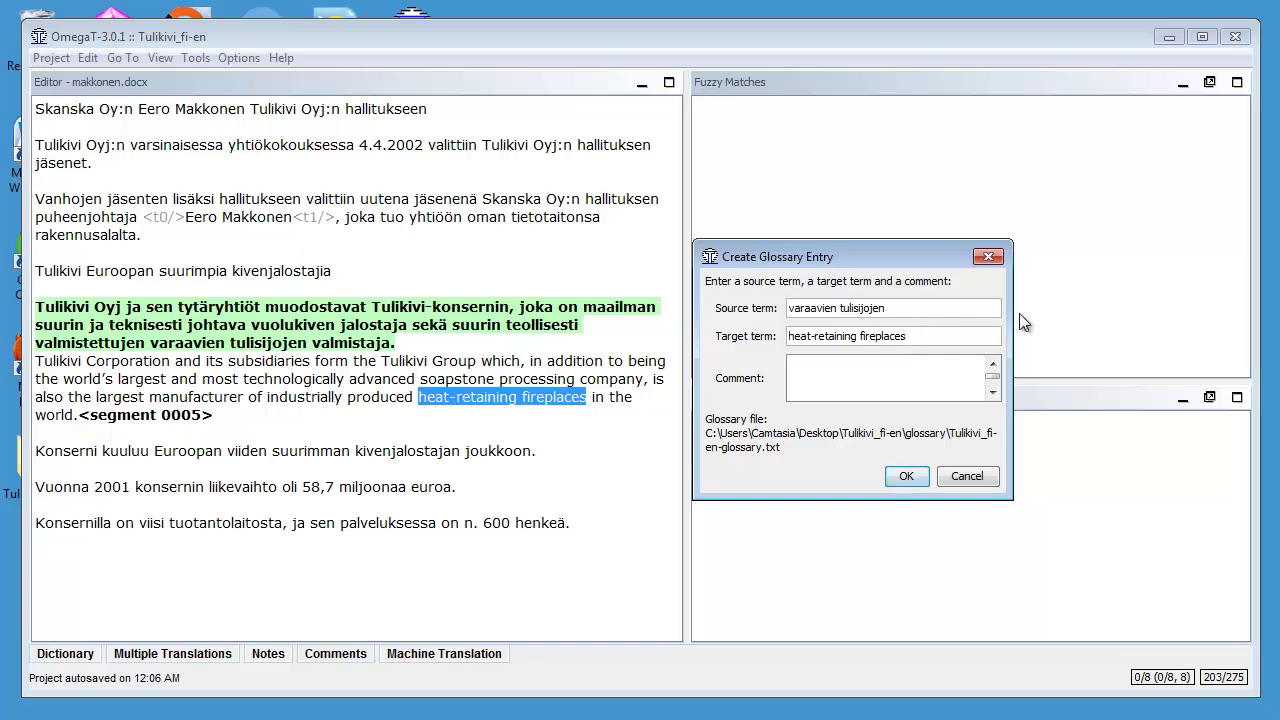
{"action": "key", "text": "BackSpace"}
{"action": "left_click", "coordinate": [900, 308]}
{"action": "key", "text": "BackSpace"}
{"action": "key", "text": "BackSpace"}
{"action": "key", "text": "BackSpace"}
{"action": "key", "text": "BackSpace"}
{"action": "type", "text": "a"}
{"action": "key", "text": "BackSpace"}
{"action": "key", "text": "BackSpace"}
{"action": "key", "text": "BackSpace"}
{"action": "type", "text": "a"}
{"action": "left_click", "coordinate": [905, 476]}
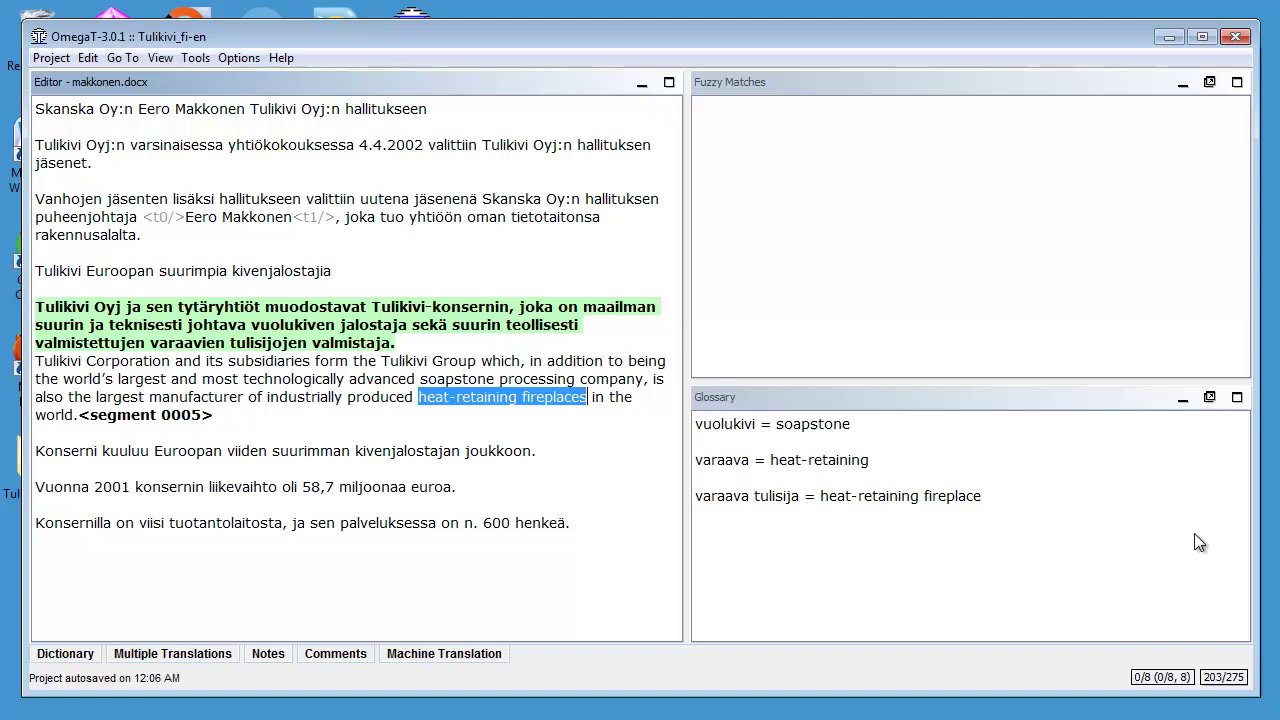
{"action": "left_click", "coordinate": [226, 343]}
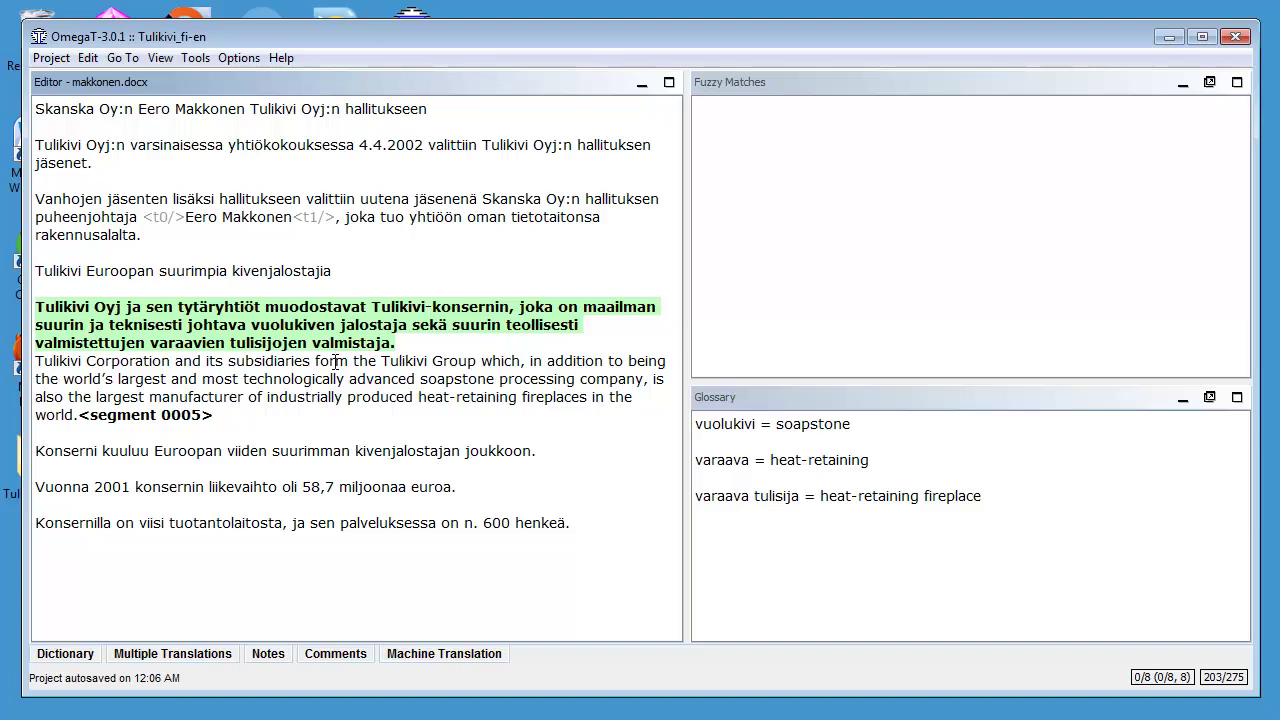
- Clear segment 5's translation and translate segment 1's headline about a Skanska Oy member joining the Board
{"action": "key", "text": "ctrl+a"}
{"action": "key", "text": "Delete"}
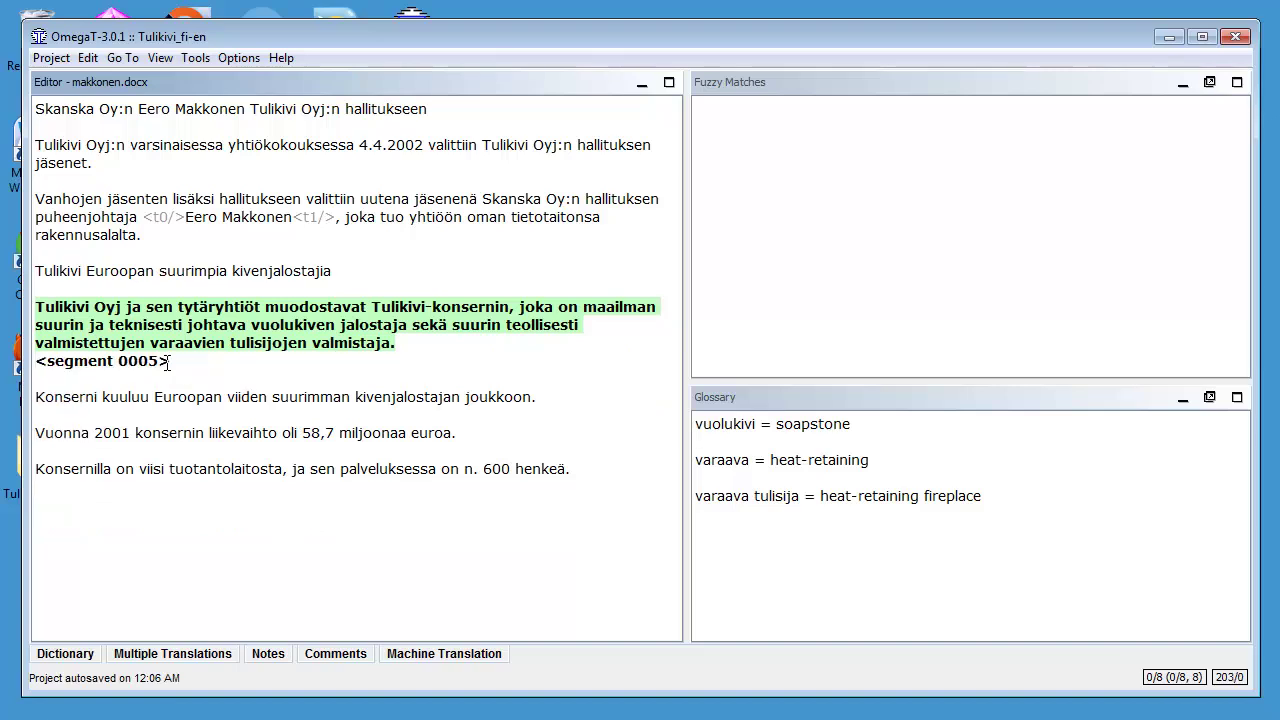
{"action": "key", "text": "ctrl+Up"}
{"action": "key", "text": "ctrl+Up"}
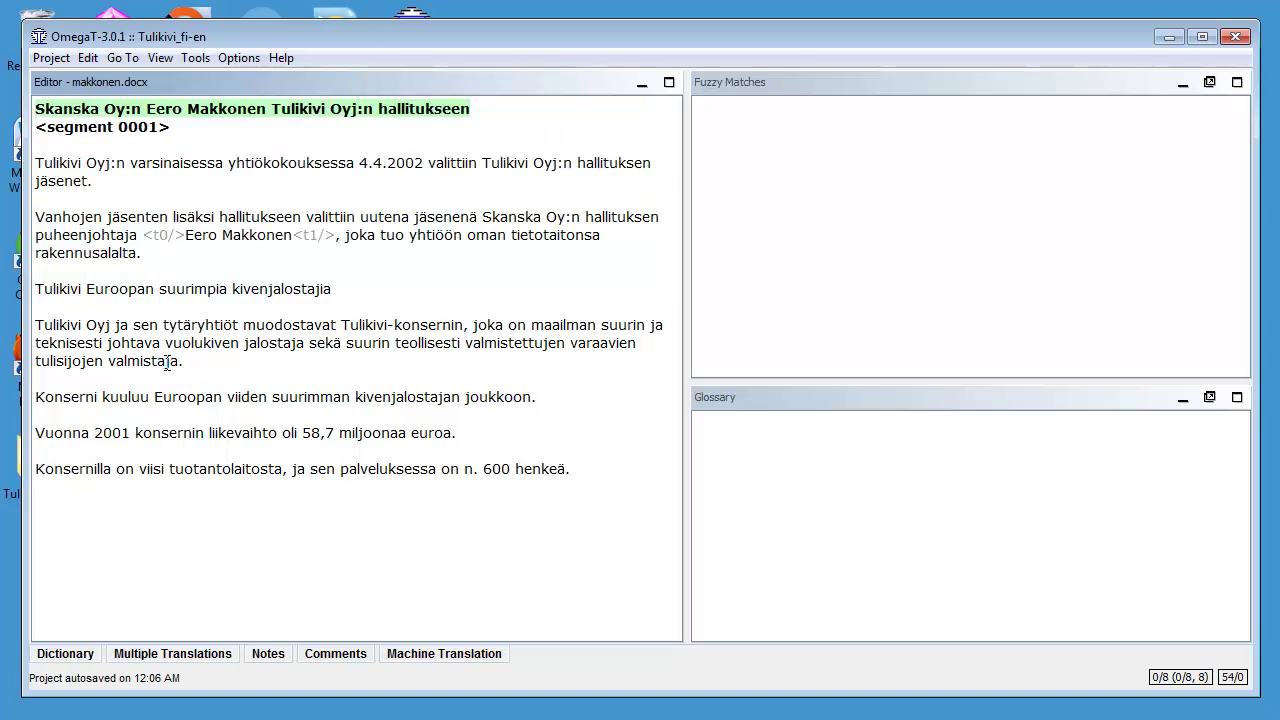
{"action": "type", "text": "Eero Makkonen of Skanska Oy becomes a member of the Tulikivi Corporation Board of Directors"}
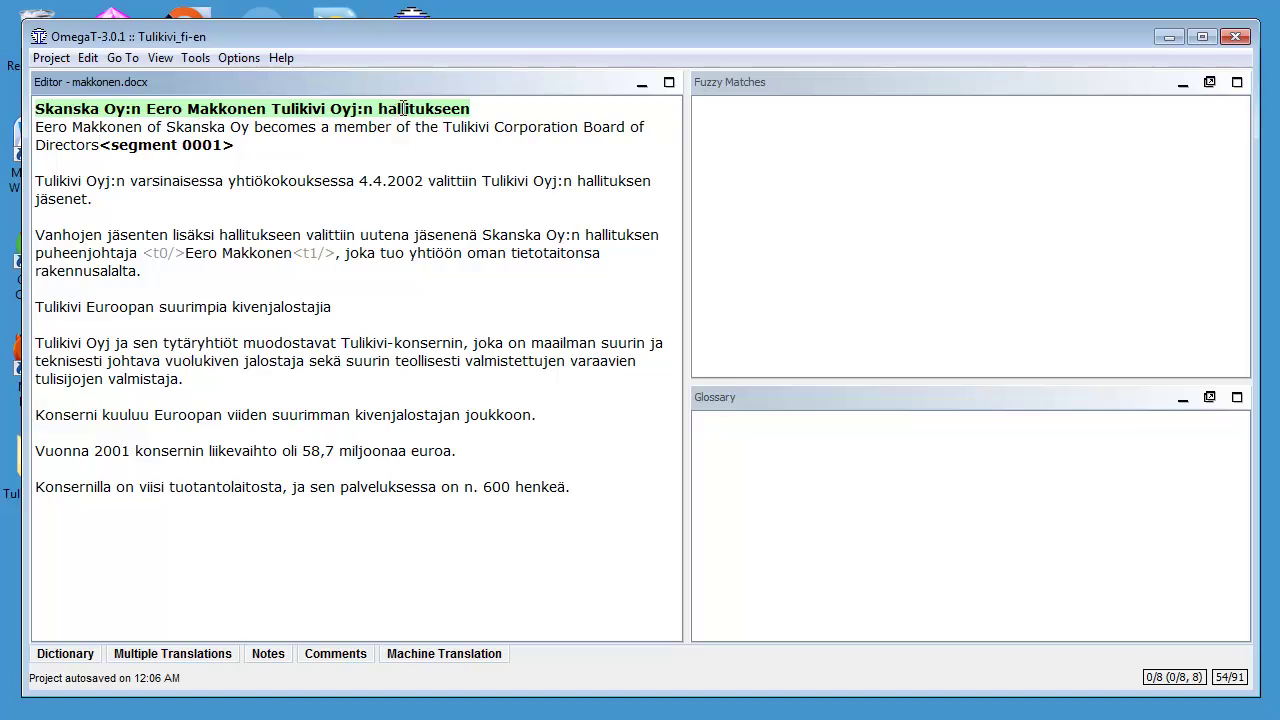
- Add the glossary entry hallitus = Board of Directors, starting from the source word hallitukseen
{"action": "double_click", "coordinate": [404, 108]}
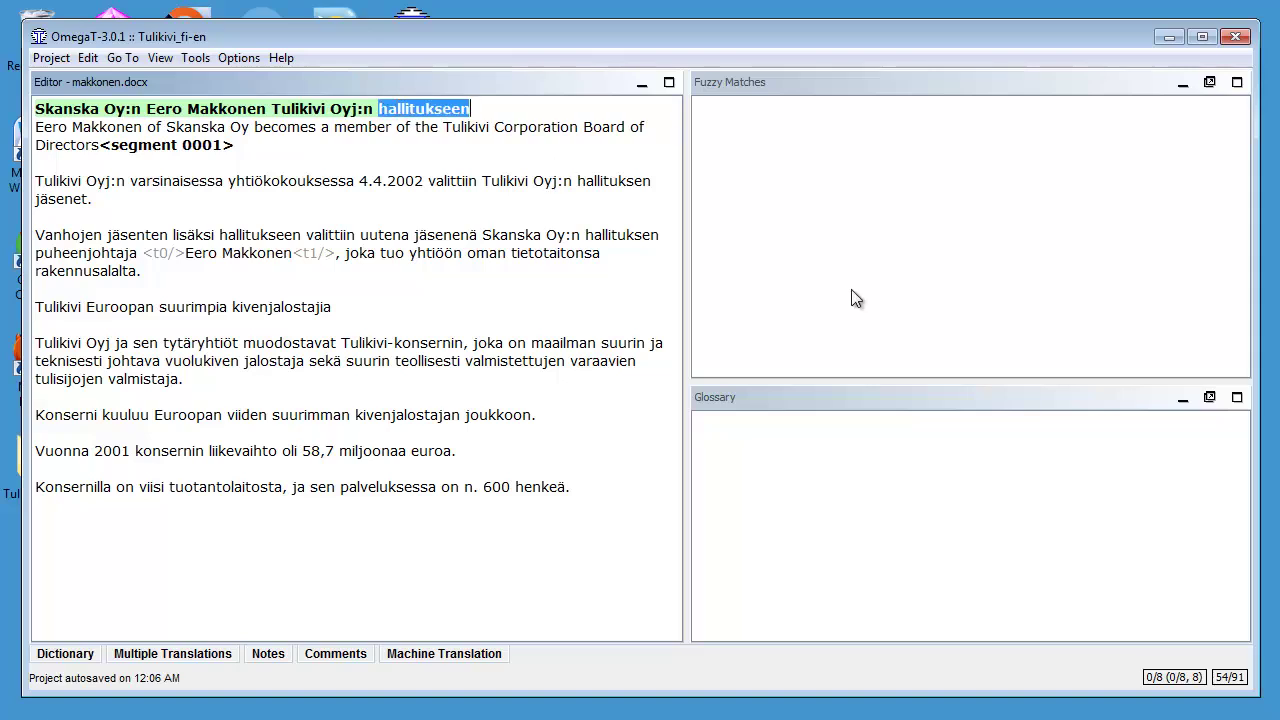
{"action": "key", "text": "ctrl+shift+g"}
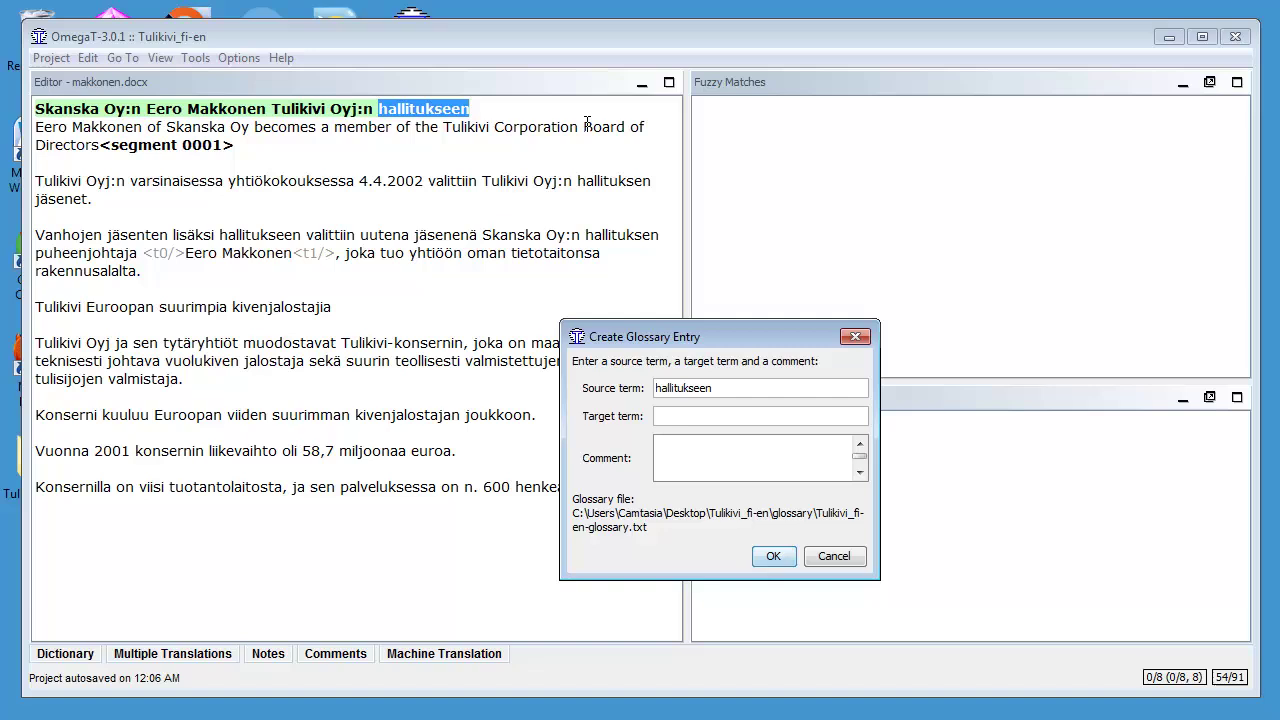
{"action": "left_click_drag", "start_coordinate": [585, 126], "coordinate": [100, 145]}
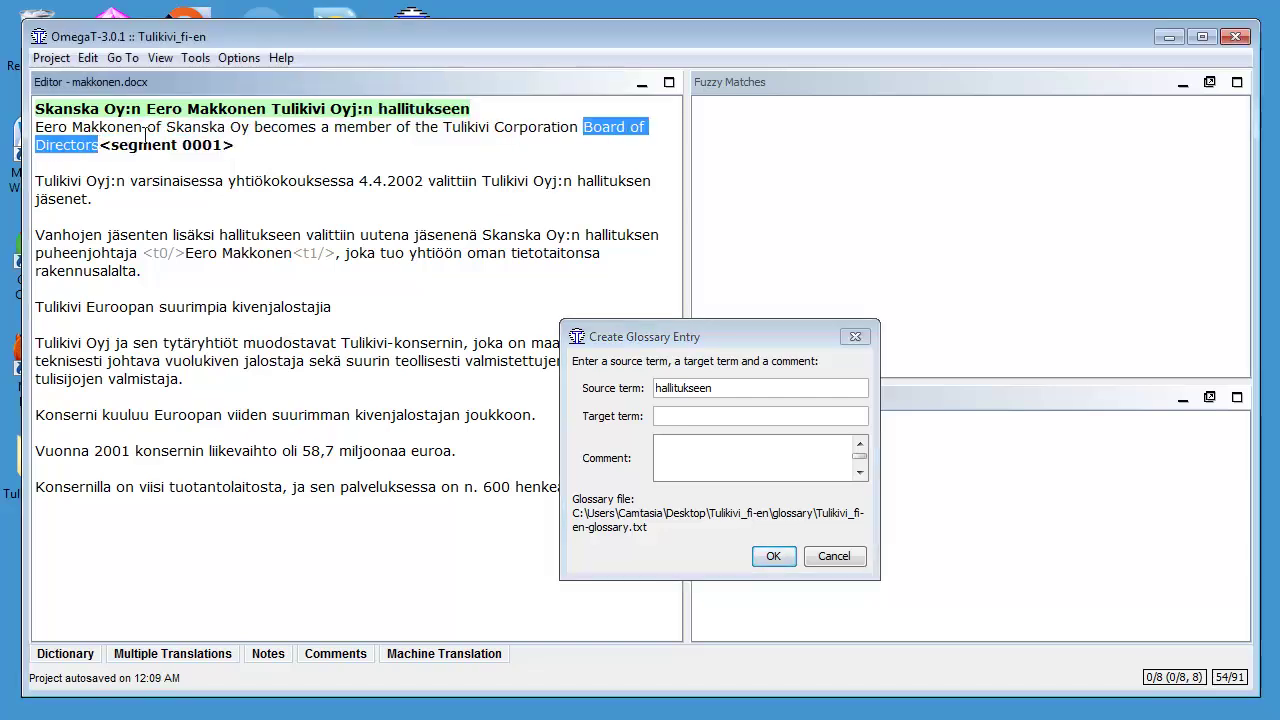
{"action": "key", "text": "alt+Tab"}
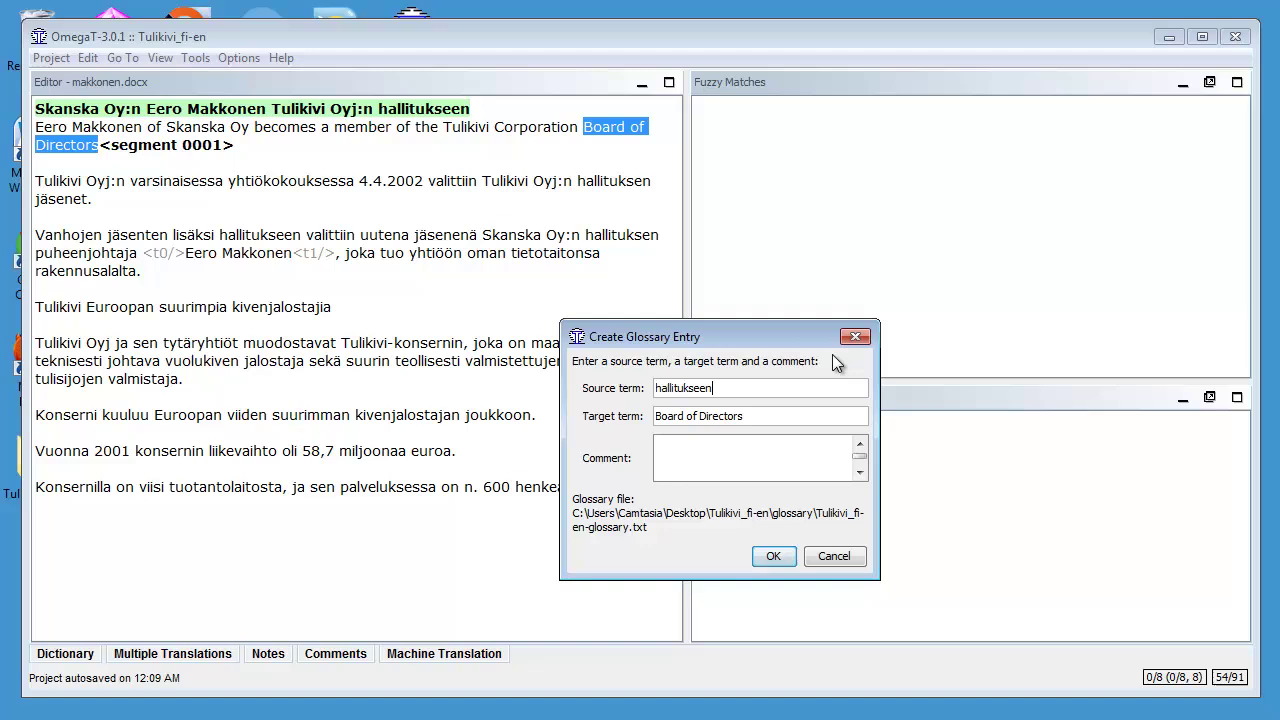
{"action": "key", "text": "BackSpace"}
{"action": "key", "text": "BackSpace"}
{"action": "key", "text": "BackSpace"}
{"action": "key", "text": "BackSpace"}
{"action": "key", "text": "BackSpace"}
{"action": "type", "text": "s"}
{"action": "left_click", "coordinate": [773, 558]}
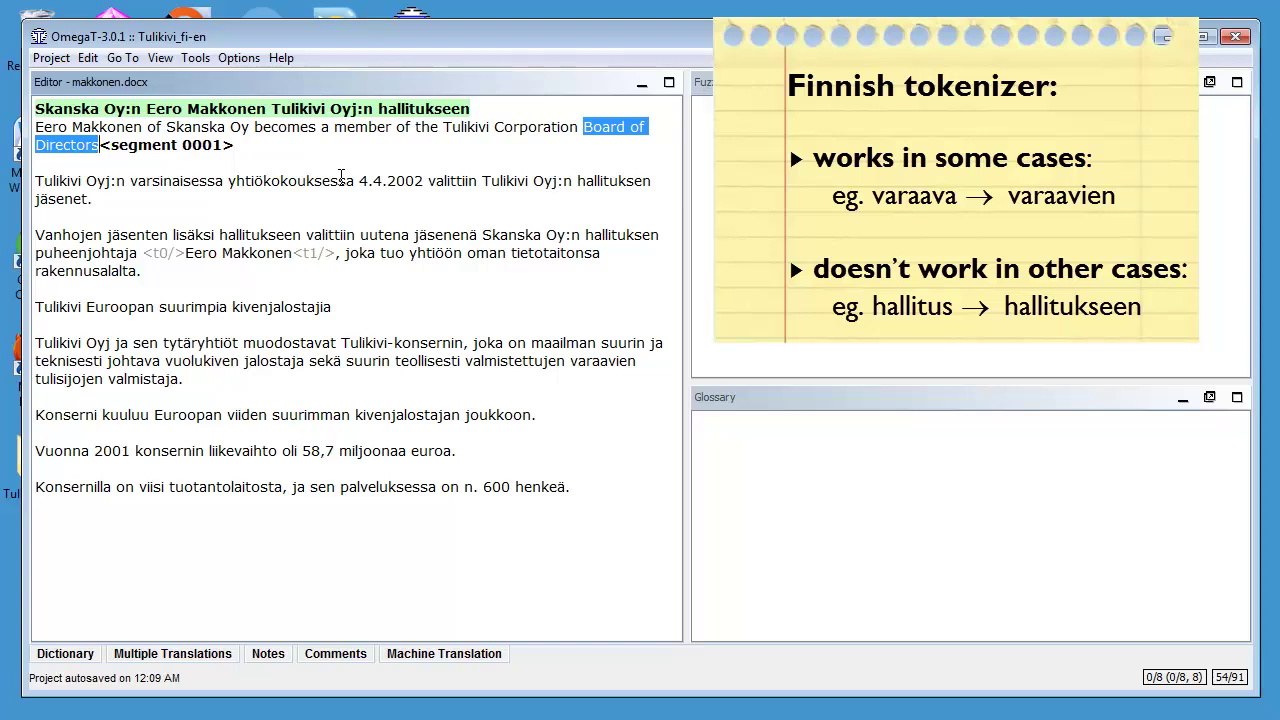
- Delete segment 1's translation and move on to segment 5
{"action": "key", "text": "ctrl+a"}
{"action": "key", "text": "Delete"}
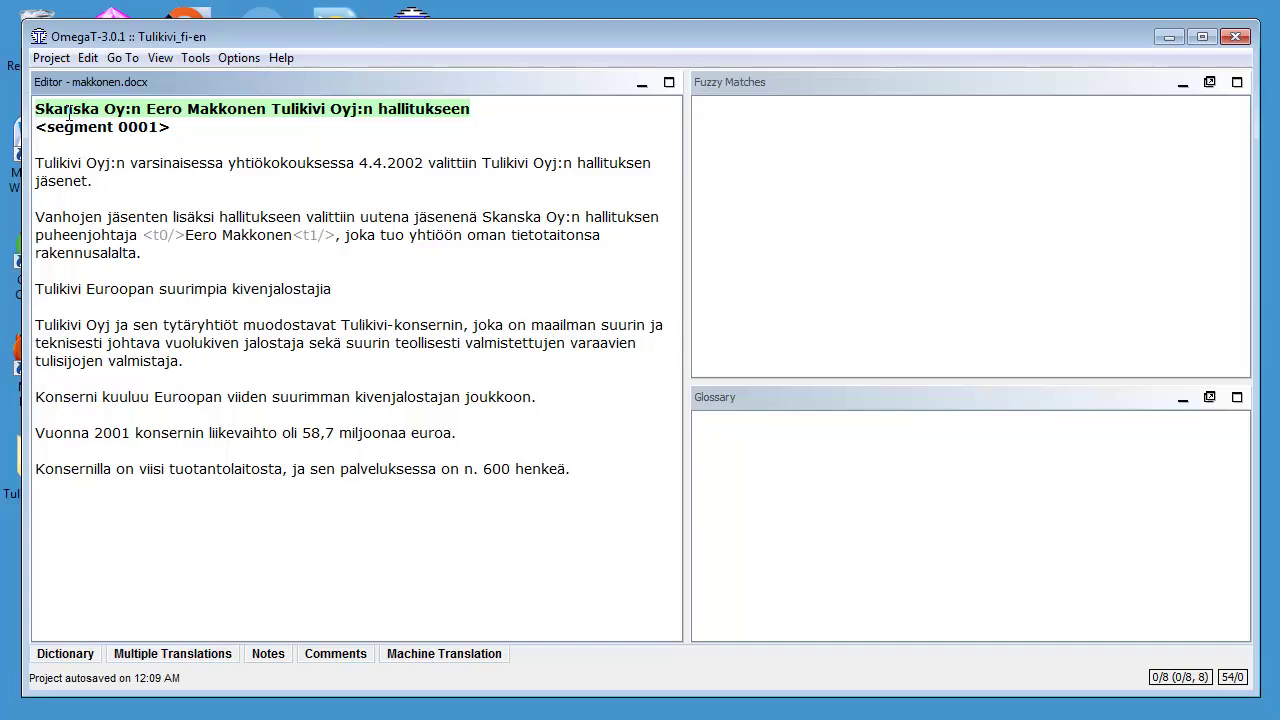
{"action": "key", "text": "Return"}
{"action": "key", "text": "Return"}
{"action": "key", "text": "Return"}
{"action": "key", "text": "Return"}
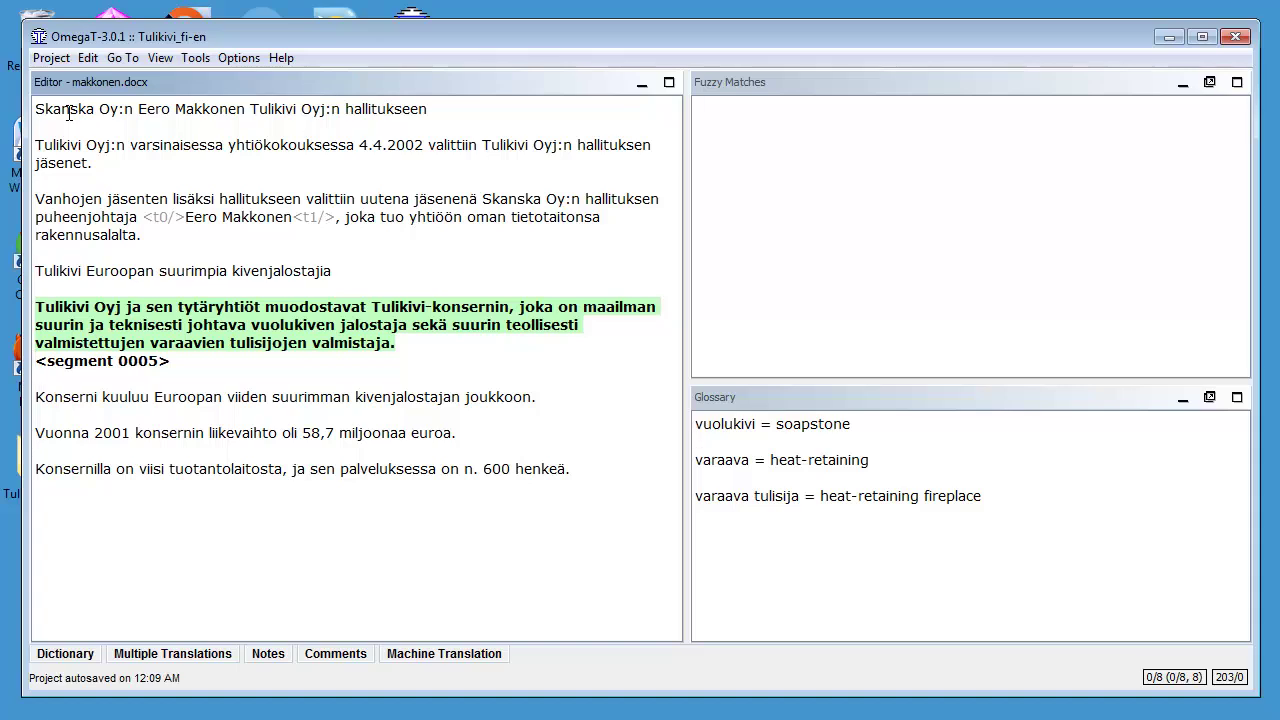
- Insert 'soapstone' from the Glossary pane into segment 5's translation
{"action": "double_click", "coordinate": [795, 426]}
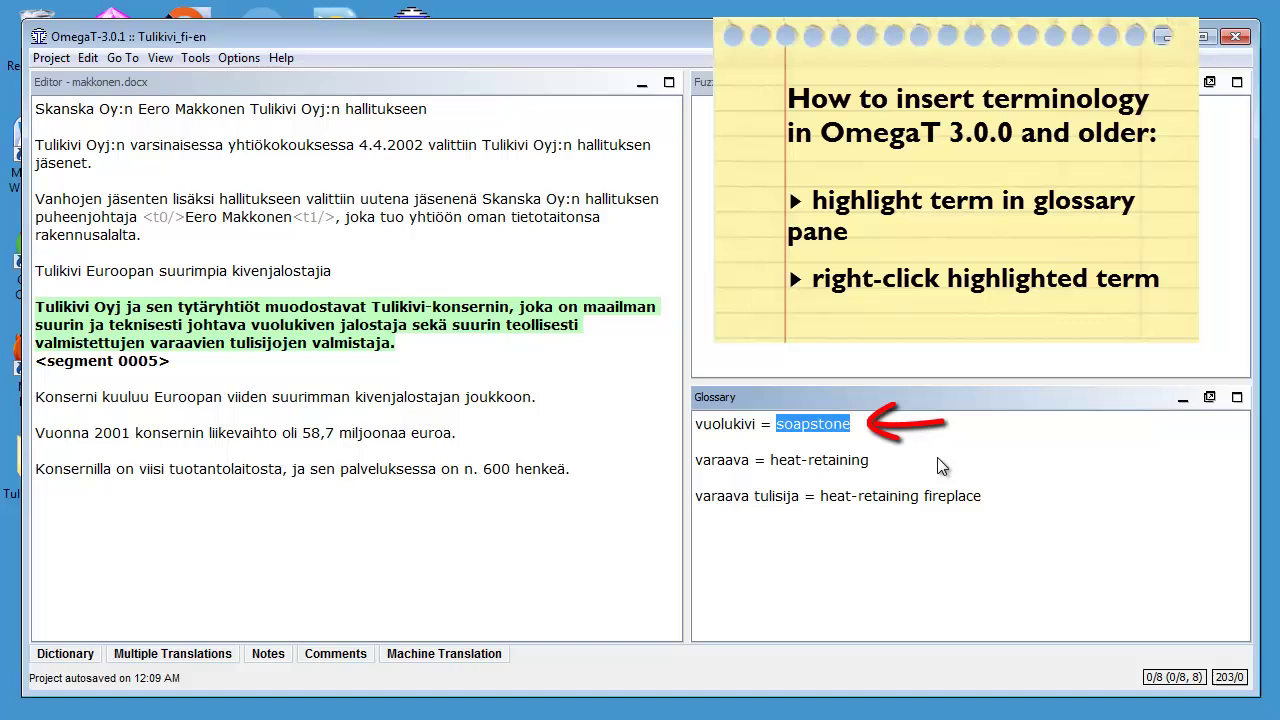
{"action": "right_click", "coordinate": [805, 425]}
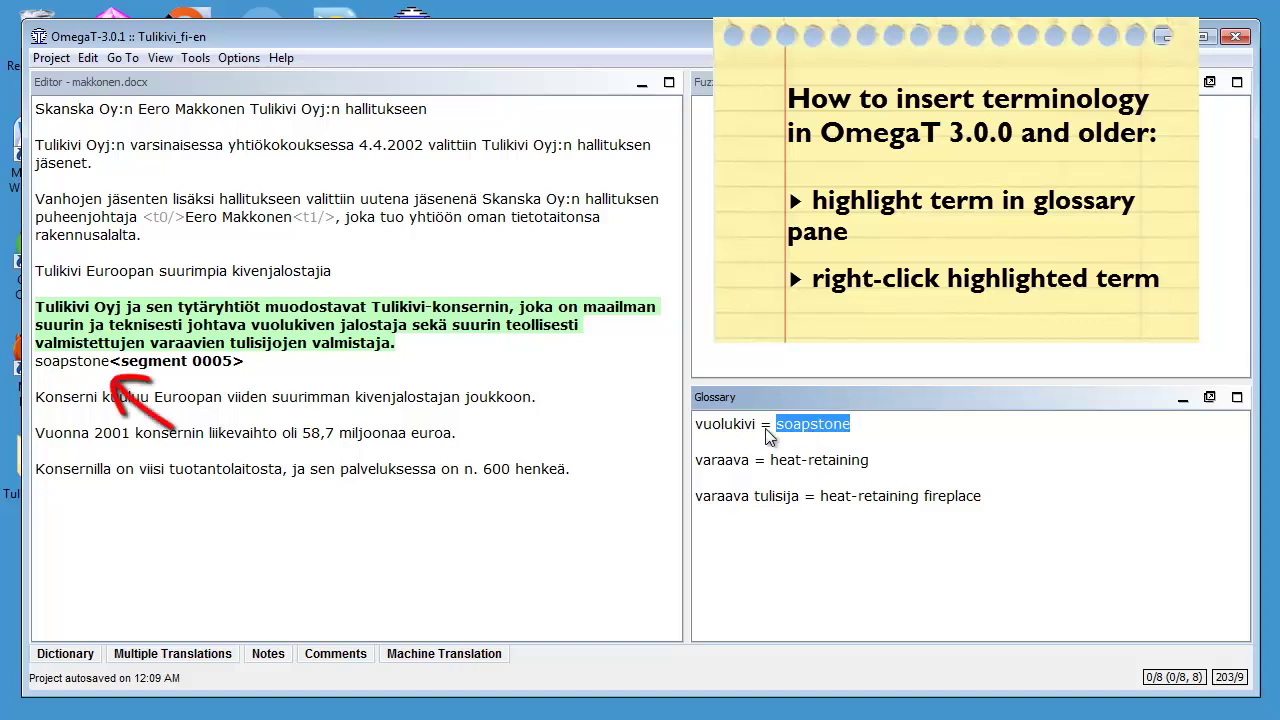
{"action": "left_click", "coordinate": [145, 323]}
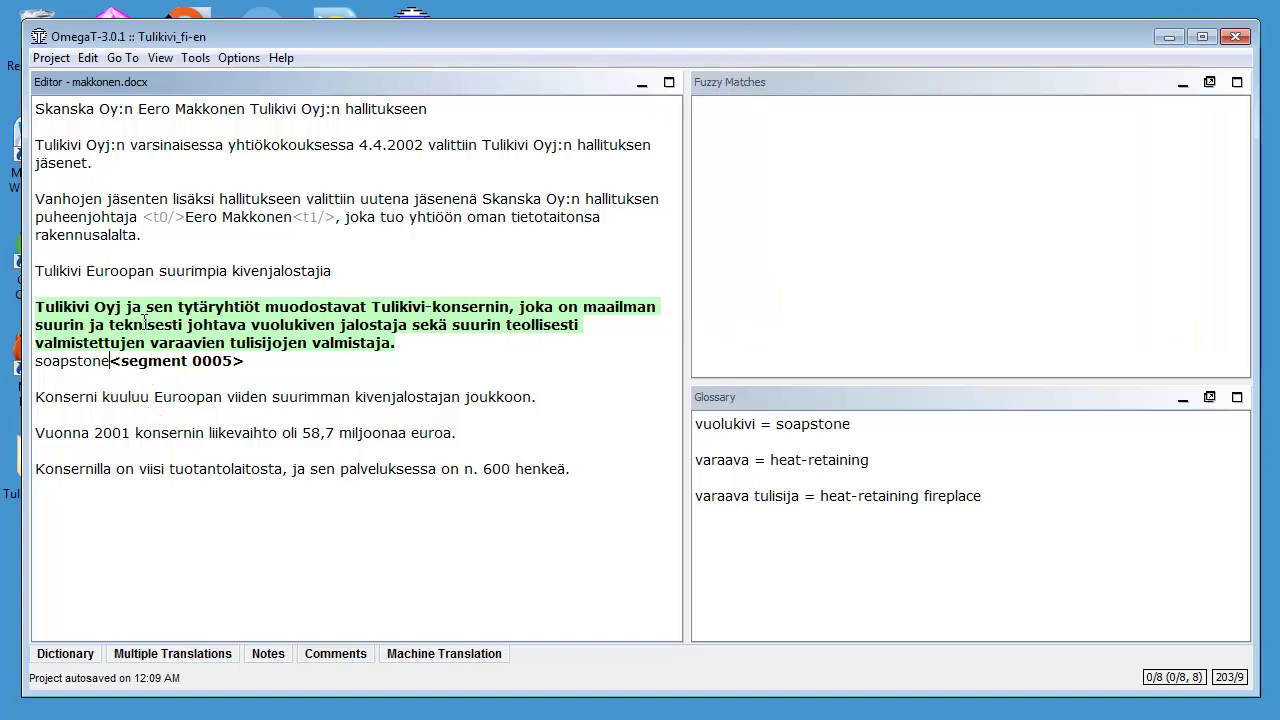
- Erase the inserted 'soapstone' and re-enter it from the Ctrl+Space glossary suggestions
{"action": "key", "text": "BackSpace"}
{"action": "key", "text": "BackSpace"}
{"action": "key", "text": "BackSpace"}
{"action": "key", "text": "BackSpace"}
{"action": "key", "text": "BackSpace"}
{"action": "key", "text": "BackSpace"}
{"action": "key", "text": "BackSpace"}
{"action": "key", "text": "BackSpace"}
{"action": "key", "text": "BackSpace"}
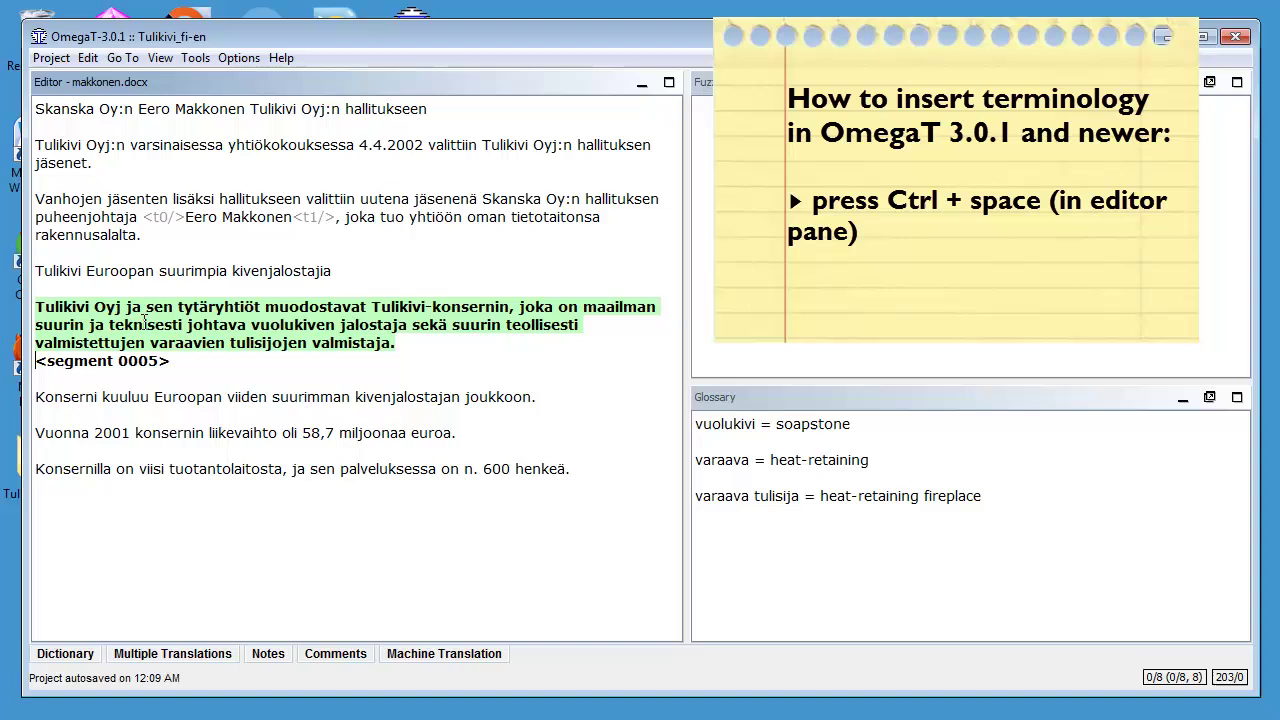
{"action": "key", "text": "ctrl+space"}
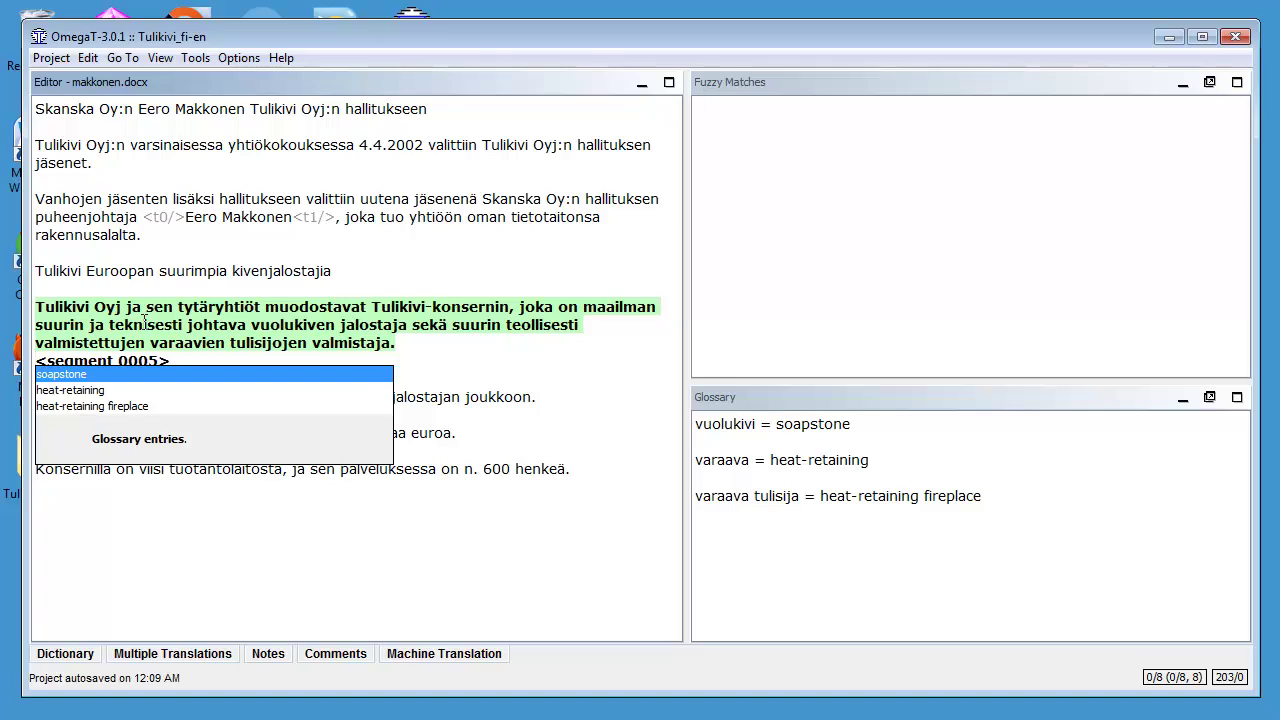
{"action": "key", "text": "Up"}
{"action": "key", "text": "Up"}
{"action": "key", "text": "Up"}
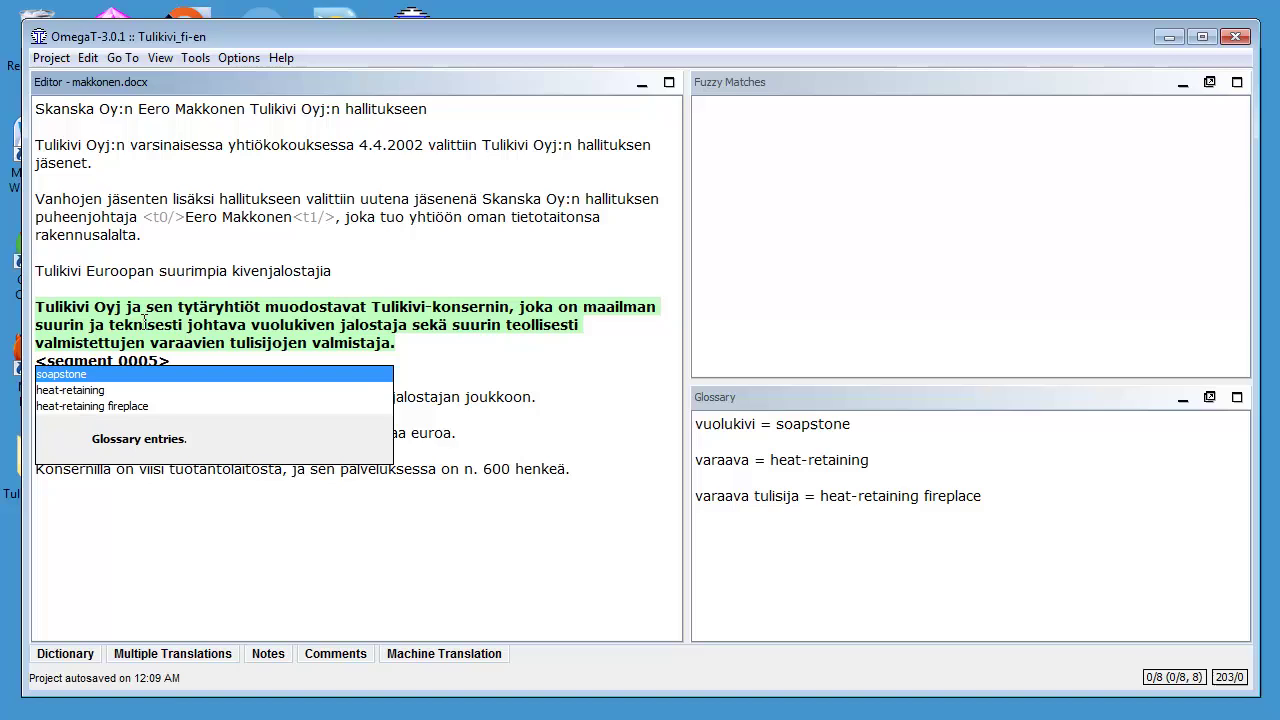
{"action": "key", "text": "Return"}
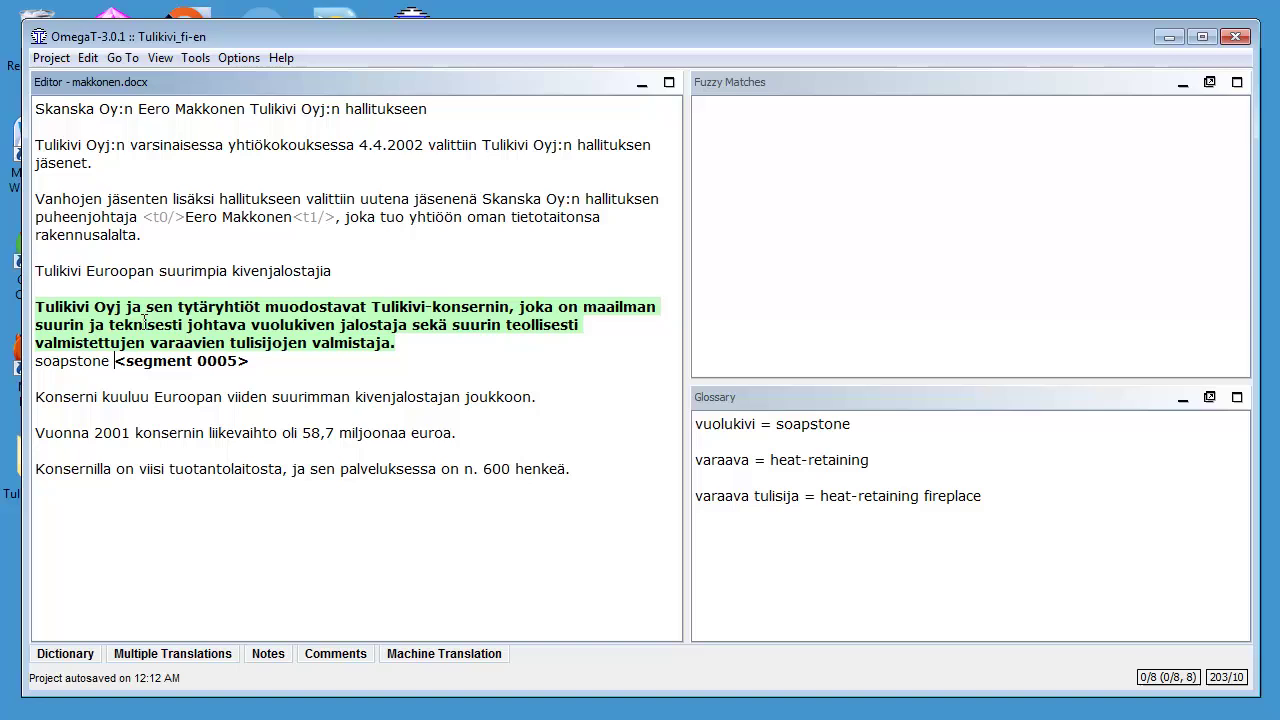
- Autocomplete 'he' to 'heat-retaining fireplace' from glossary suggestions and add 's' for 'fireplaces'
{"action": "type", "text": "he"}
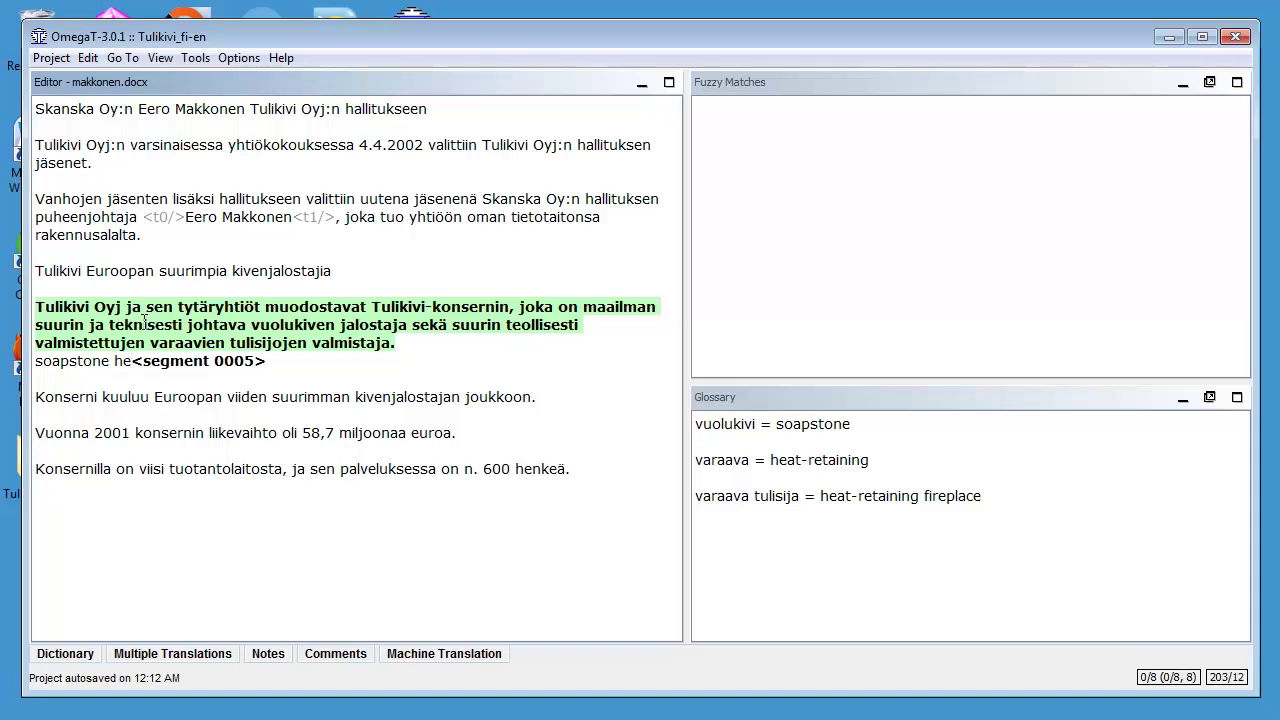
{"action": "key", "text": "ctrl+space"}
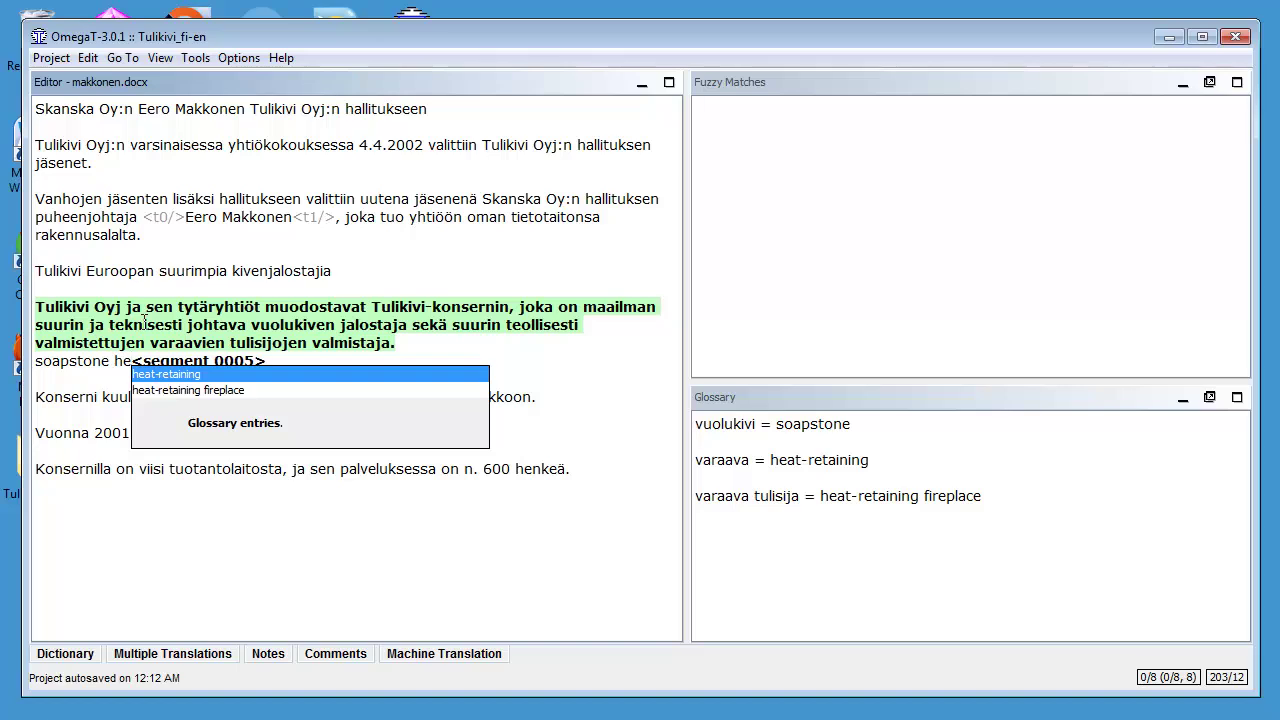
{"action": "key", "text": "Down"}
{"action": "key", "text": "Up"}
{"action": "key", "text": "Down"}
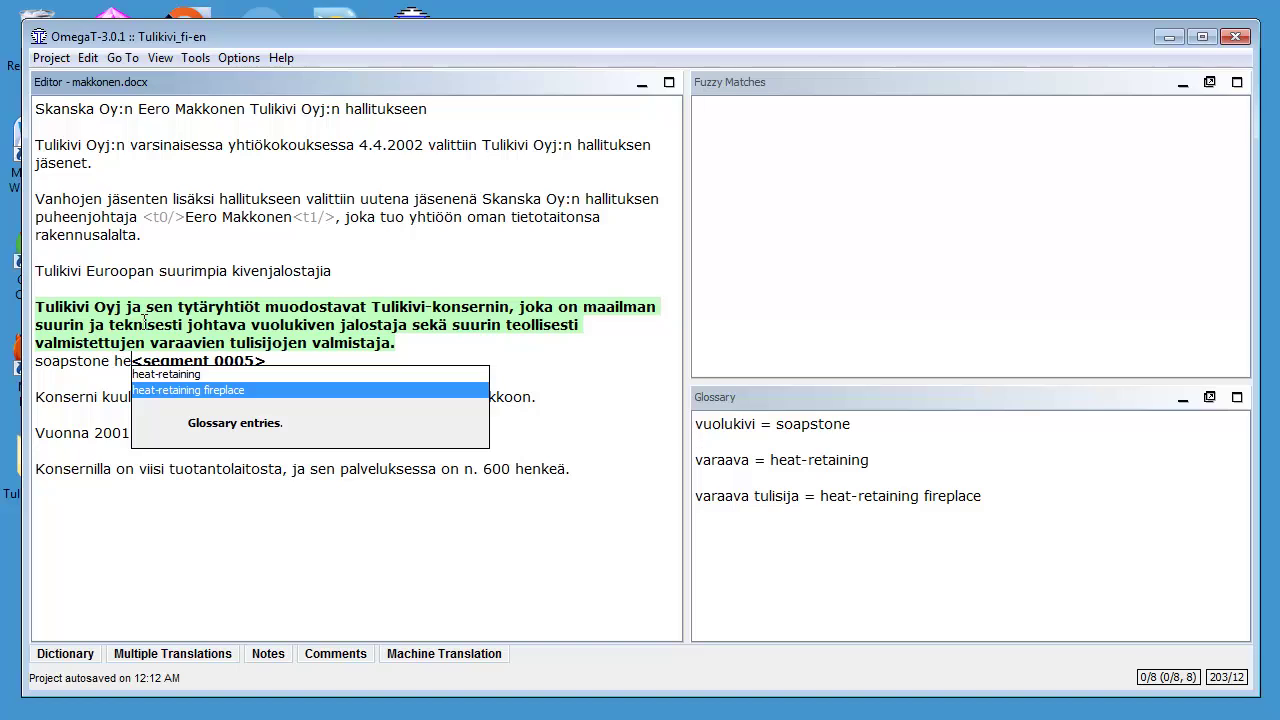
{"action": "key", "text": "Return"}
{"action": "type", "text": "s"}
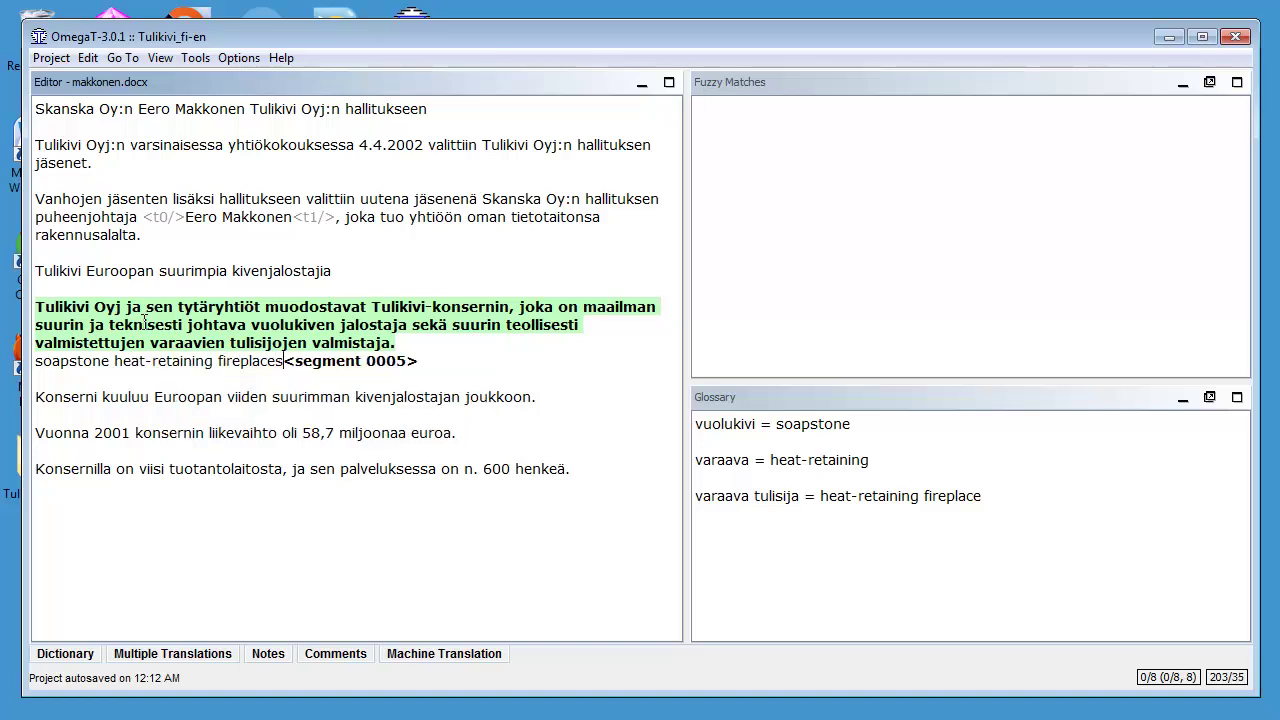